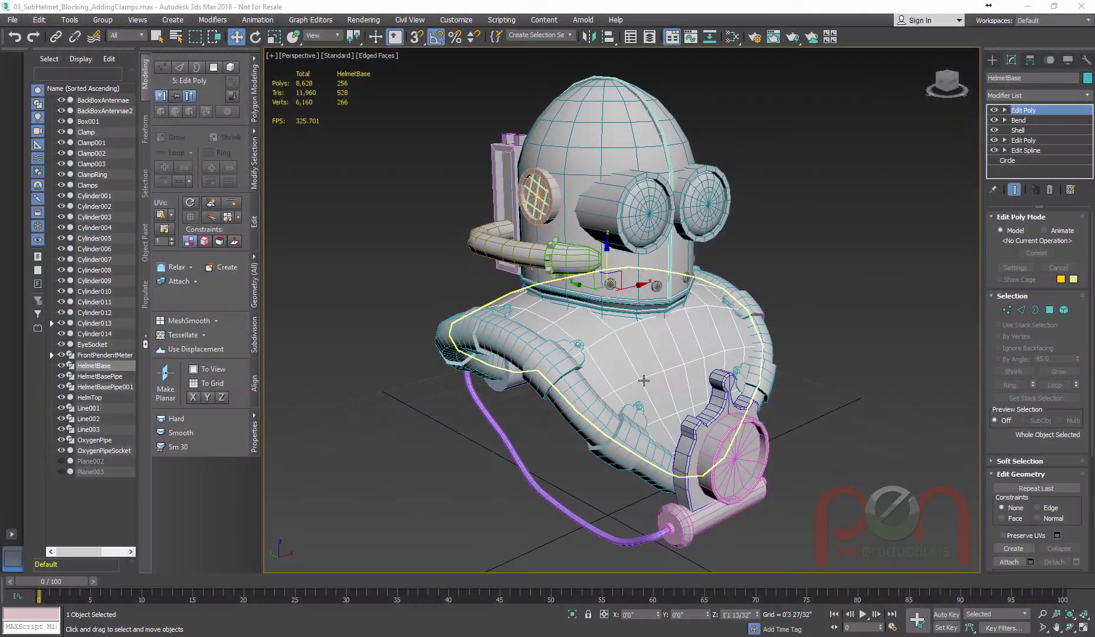
# Step: Isolate the HelmetBase object and go to the base Circle of its modifier stack with the end result hidden
pyautogui.moveTo(619, 384)
pyautogui.keyDown('alt'); pyautogui.mouseDown(button='middle')
pyautogui.moveTo(654, 384)
pyautogui.moveTo(615, 401)
pyautogui.moveTo(583, 372)
pyautogui.moveTo(481, 370)
pyautogui.moveTo(652, 381)
pyautogui.moveTo(609, 383)
pyautogui.mouseUp(button='middle'); pyautogui.keyUp('alt')
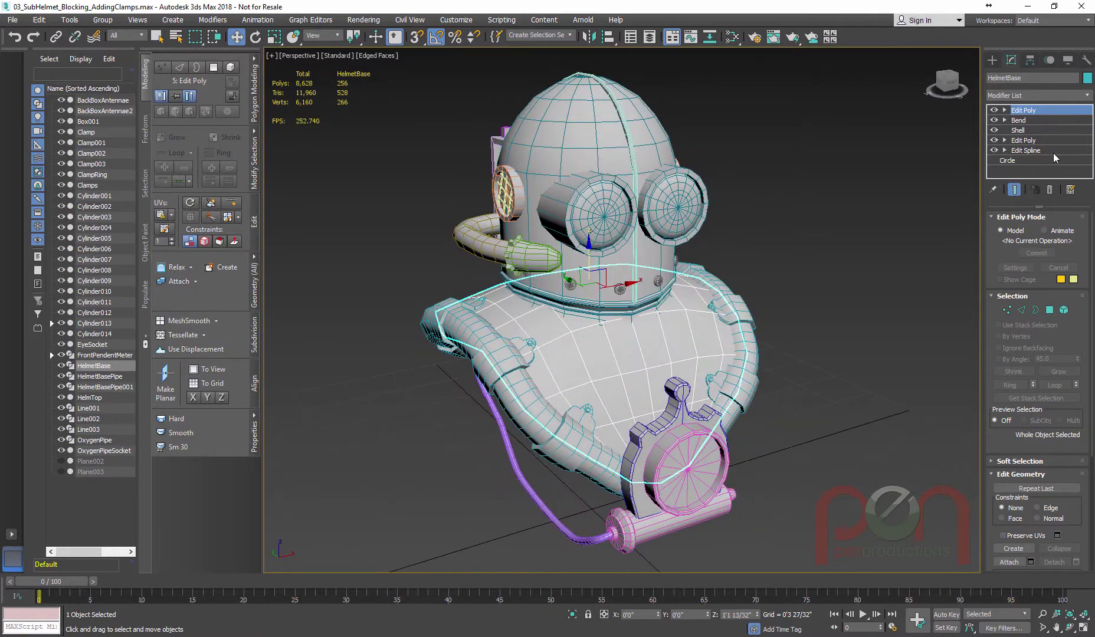
pyautogui.keyDown('alt'); pyautogui.moveTo(714, 356); pyautogui.dragTo(700, 356, button='middle'); pyautogui.keyUp('alt')
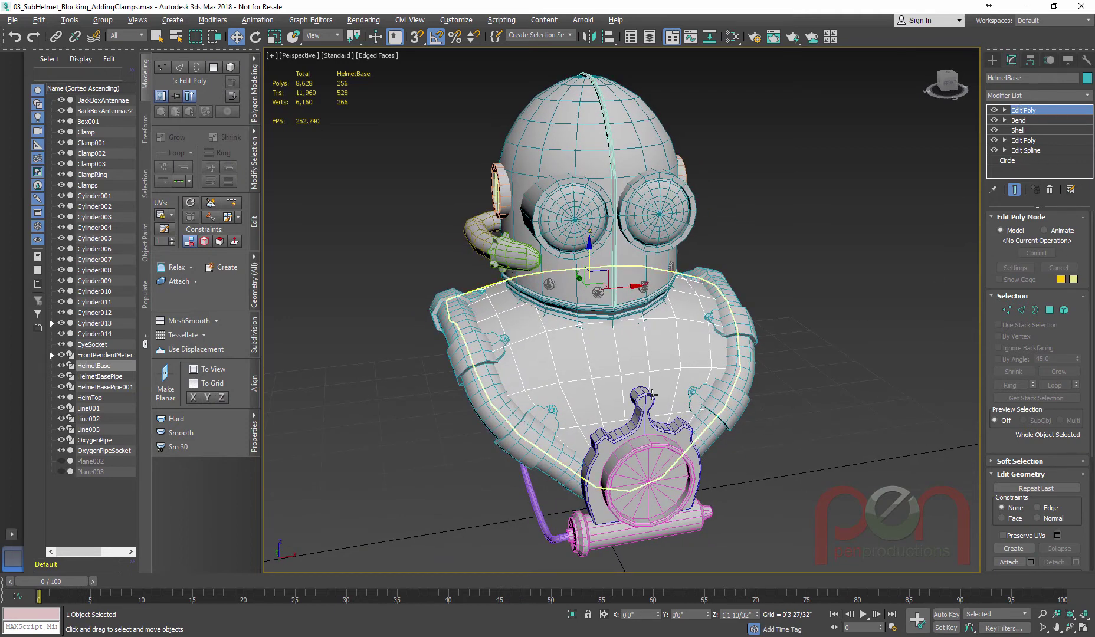
pyautogui.keyDown('alt'); pyautogui.moveTo(652, 393); pyautogui.dragTo(671, 384, button='middle'); pyautogui.keyUp('alt')
pyautogui.keyDown('alt'); pyautogui.moveTo(731, 334); pyautogui.dragTo(731, 310, button='middle'); pyautogui.keyUp('alt')
pyautogui.hotkey('alt', 'q')
pyautogui.click(1012, 160)
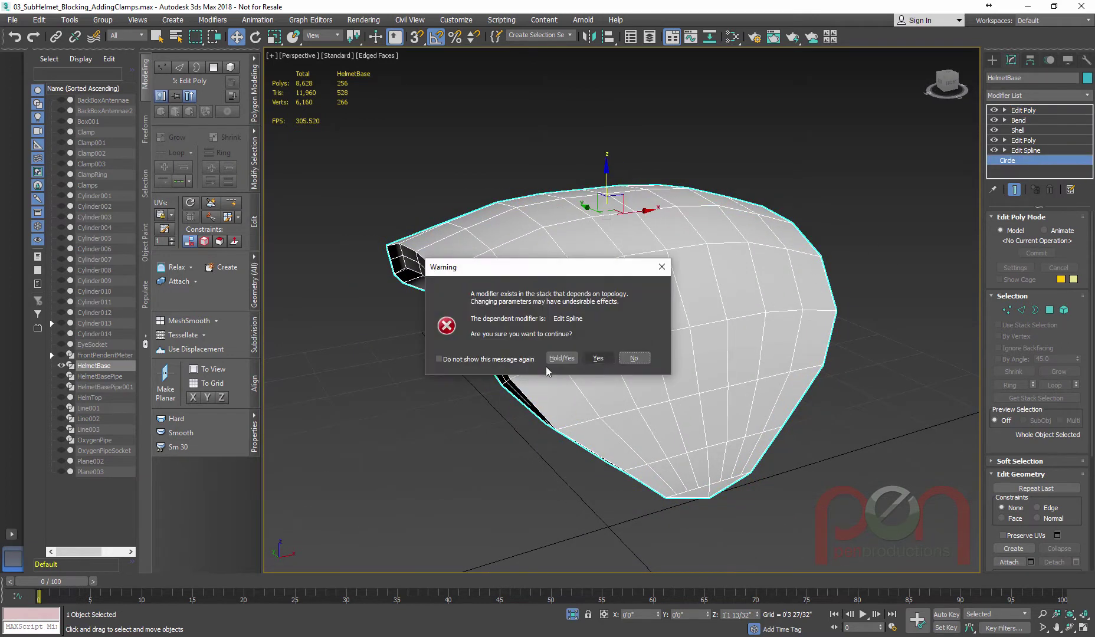
pyautogui.click(562, 358)
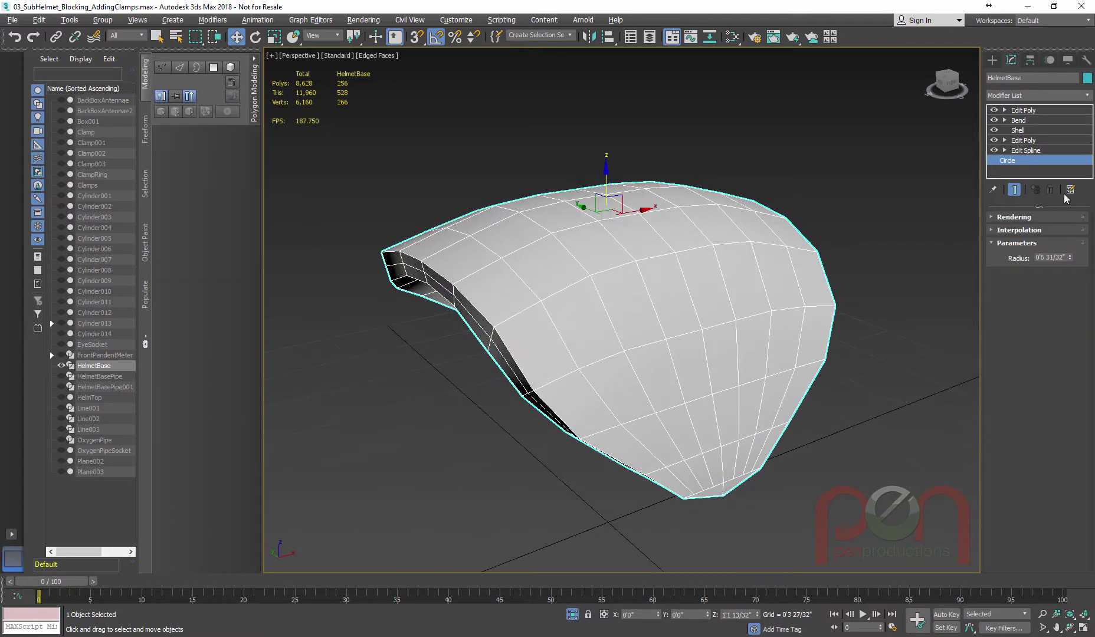
pyautogui.click(1015, 192)
pyautogui.keyDown('alt'); pyautogui.moveTo(765, 320); pyautogui.dragTo(732, 332, button='middle'); pyautogui.keyUp('alt')
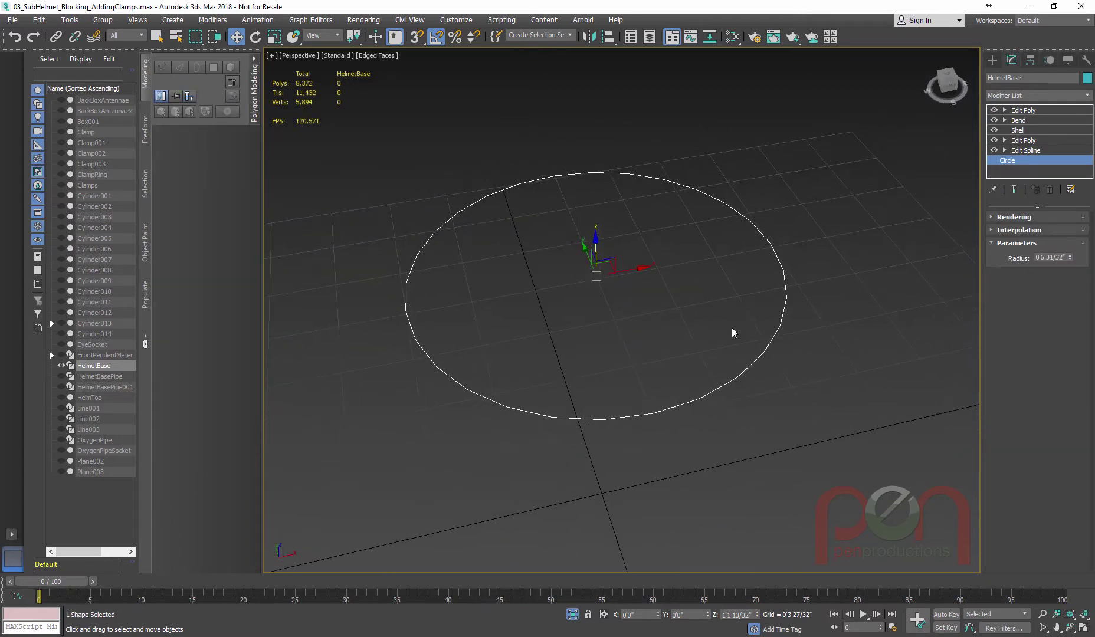
# Step: Examine how each HelmetBase modifier builds the shape, from Edit Spline through Edit Poly, Shell and Bend to the final Edit Poly
pyautogui.click(1026, 151)
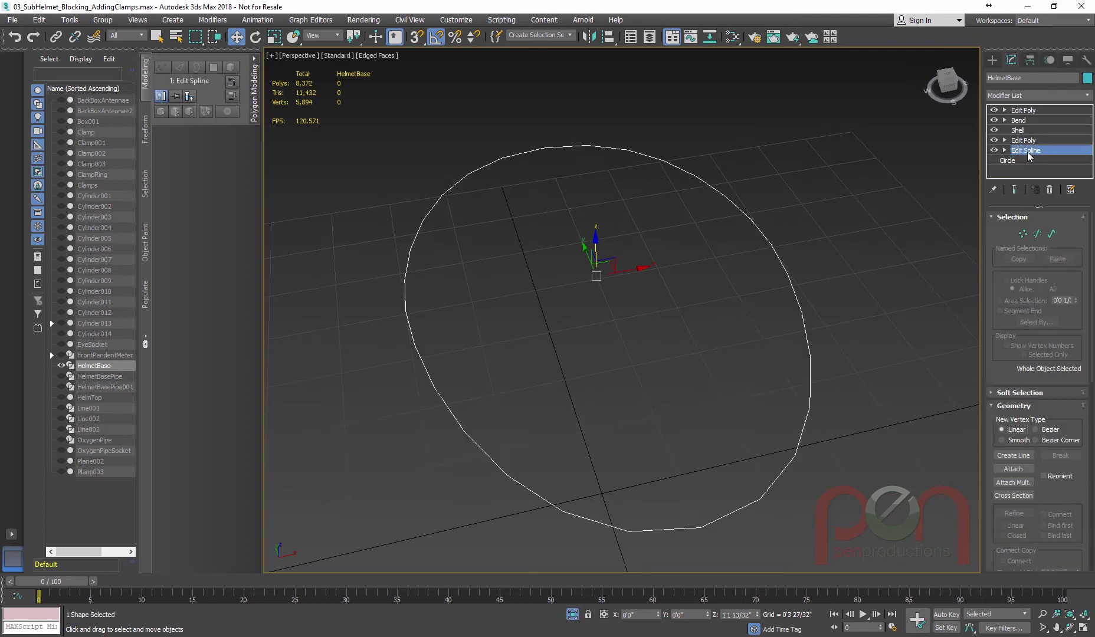
pyautogui.keyDown('alt'); pyautogui.moveTo(891, 255); pyautogui.dragTo(764, 313, button='middle'); pyautogui.keyUp('alt')
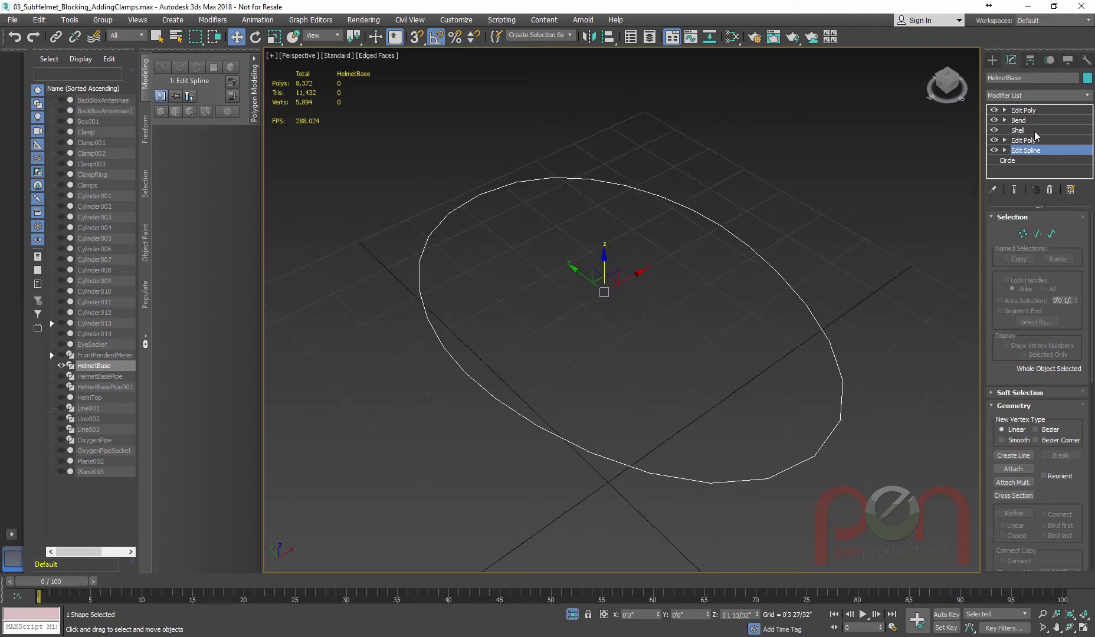
pyautogui.keyDown('alt'); pyautogui.moveTo(787, 269); pyautogui.dragTo(726, 284, button='middle'); pyautogui.keyUp('alt')
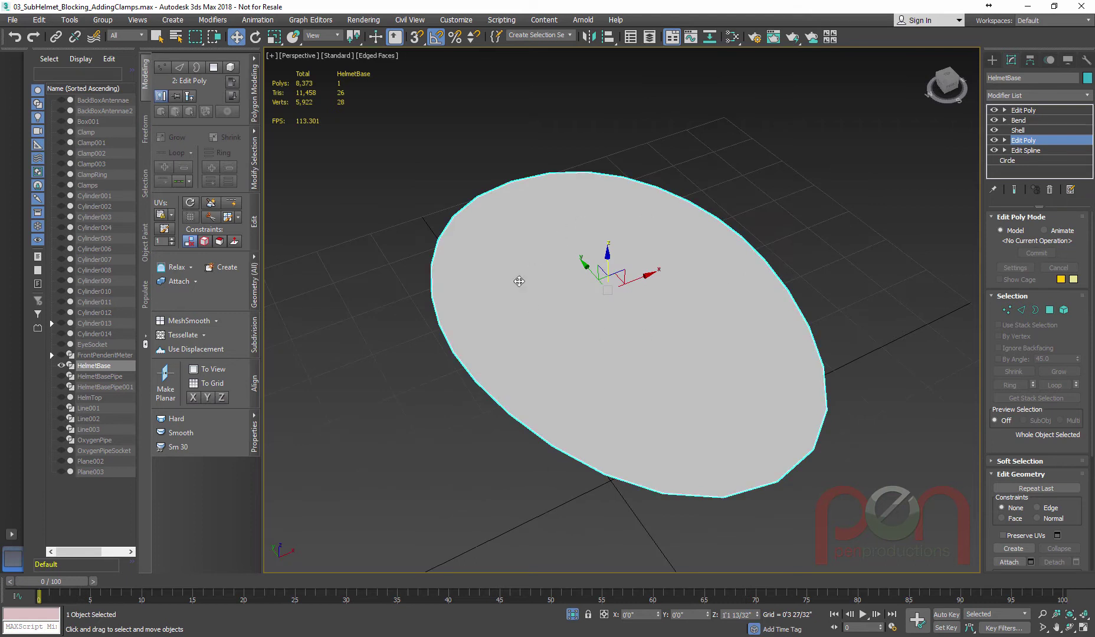
pyautogui.keyDown('alt'); pyautogui.moveTo(694, 313); pyautogui.dragTo(698, 310, button='middle'); pyautogui.keyUp('alt')
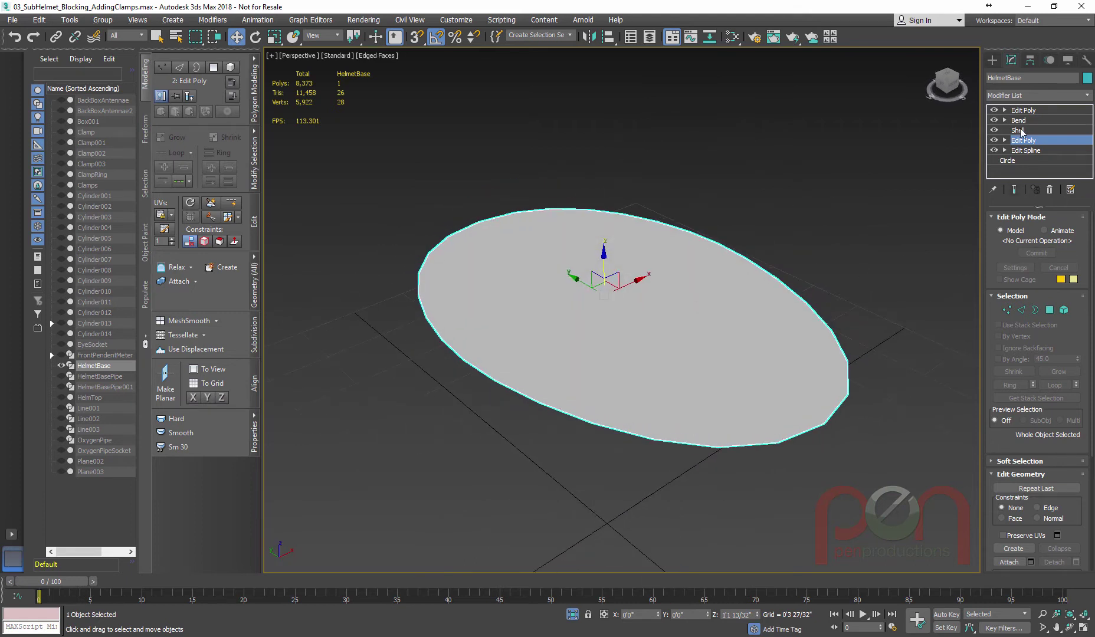
pyautogui.click(1018, 132)
pyautogui.keyDown('alt'); pyautogui.moveTo(786, 299); pyautogui.dragTo(758, 328, button='middle'); pyautogui.keyUp('alt')
pyautogui.click(1021, 121)
pyautogui.keyDown('alt'); pyautogui.moveTo(738, 406); pyautogui.dragTo(750, 400, button='middle'); pyautogui.keyUp('alt')
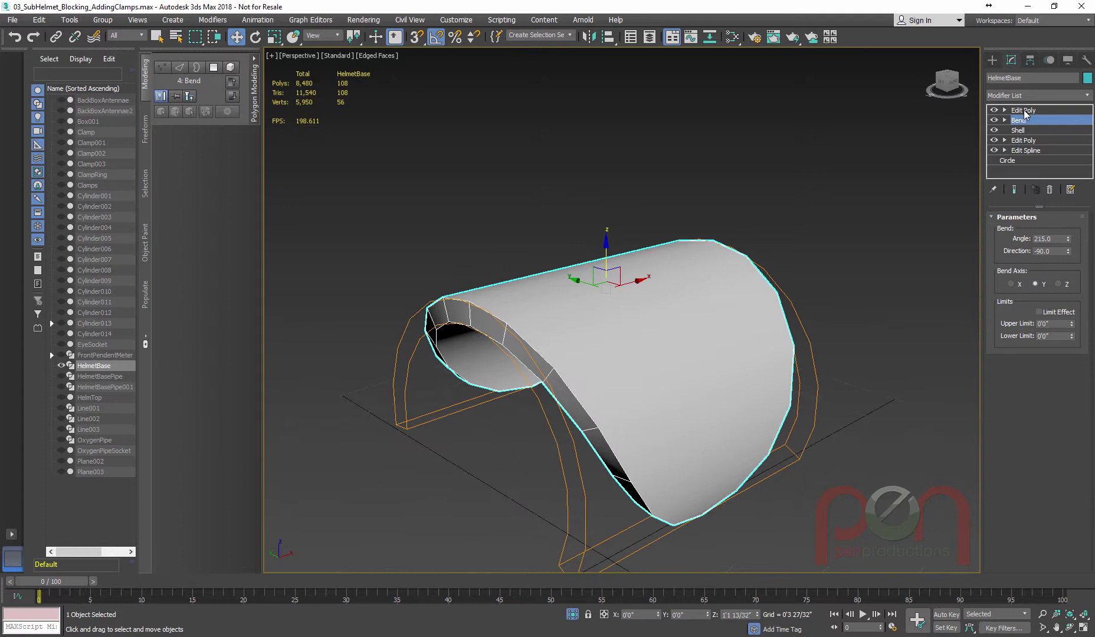
pyautogui.click(1019, 114)
pyautogui.keyDown('alt'); pyautogui.moveTo(722, 349); pyautogui.dragTo(693, 354, button='middle'); pyautogui.keyUp('alt')
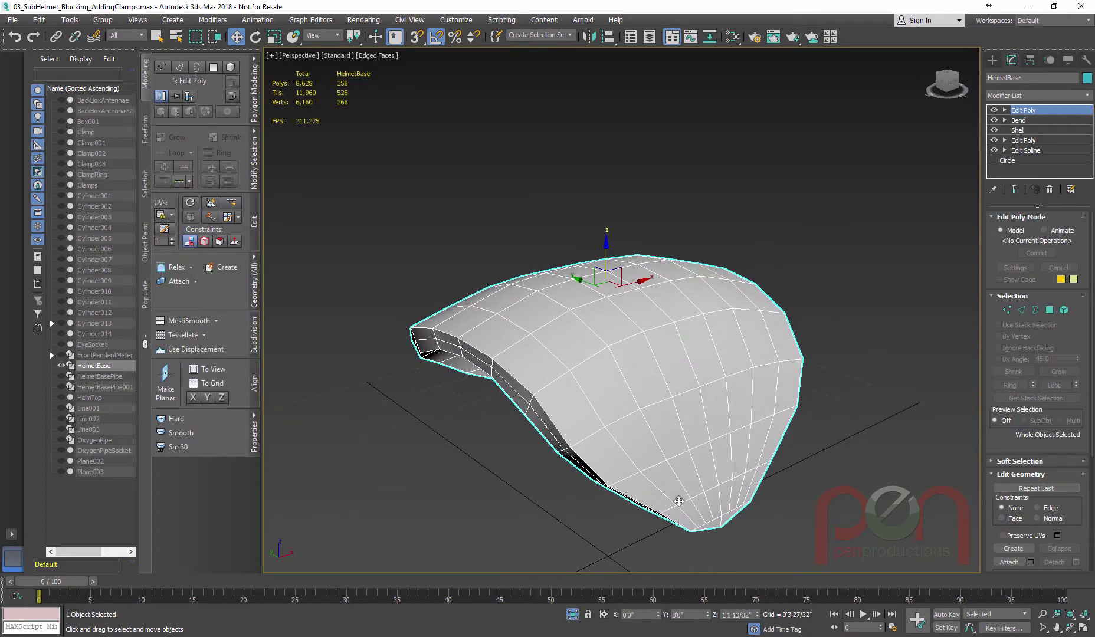
pyautogui.keyDown('alt'); pyautogui.moveTo(648, 384); pyautogui.dragTo(489, 335, button='middle'); pyautogui.keyUp('alt')
pyautogui.keyDown('alt'); pyautogui.moveTo(766, 388); pyautogui.dragTo(765, 407, button='middle'); pyautogui.keyUp('alt')
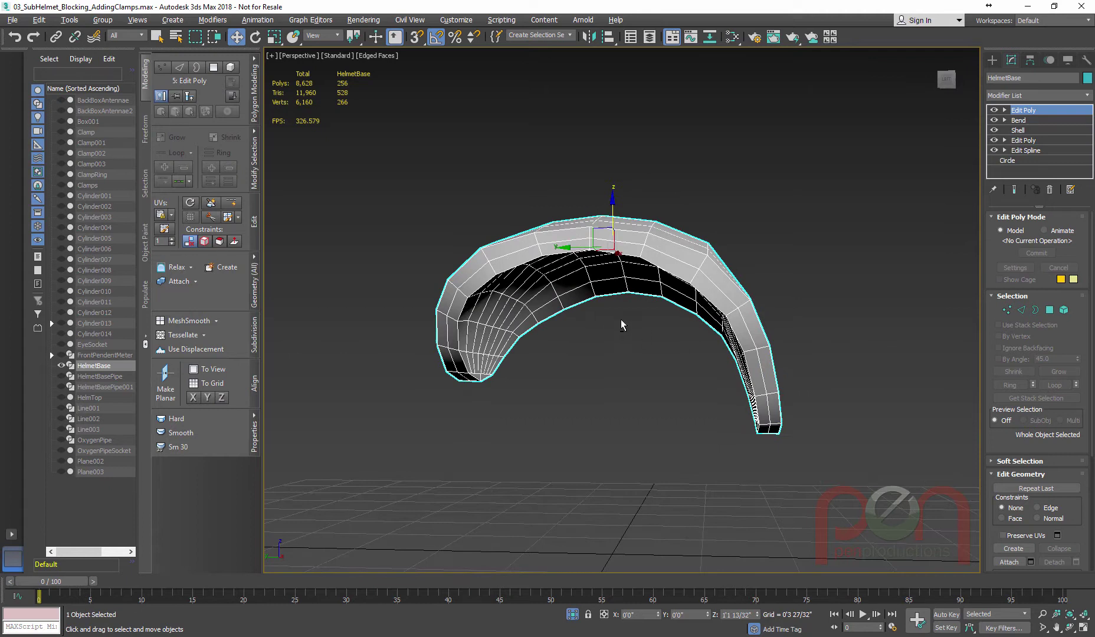
pyautogui.keyDown('alt'); pyautogui.moveTo(621, 324); pyautogui.dragTo(532, 326, button='middle'); pyautogui.keyUp('alt')
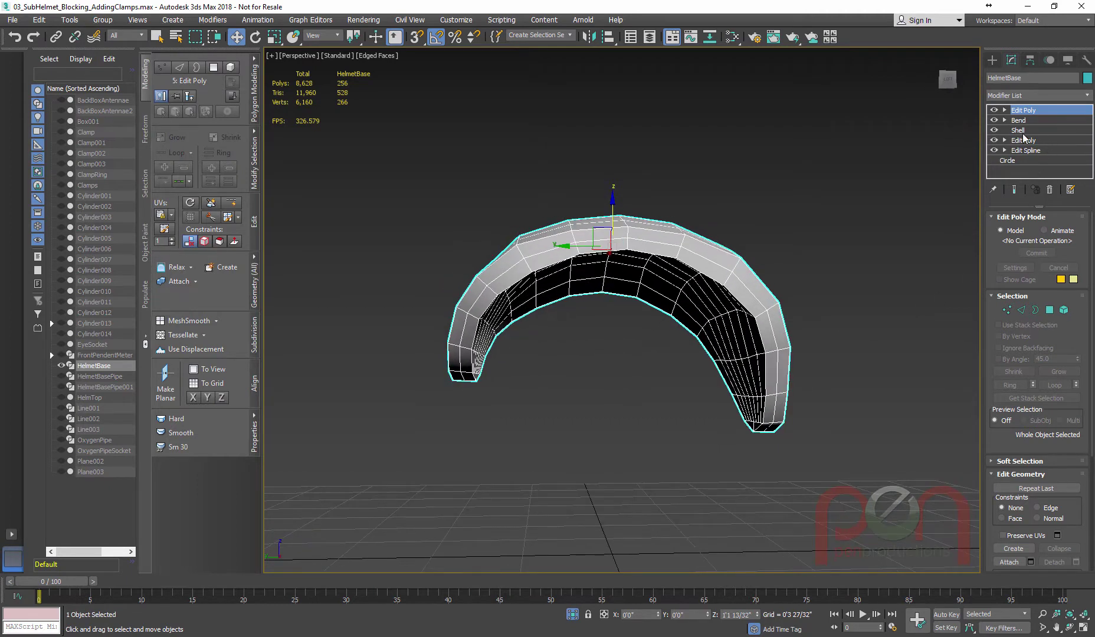
pyautogui.moveTo(677, 311)
pyautogui.keyDown('alt'); pyautogui.mouseDown(button='middle')
pyautogui.moveTo(711, 321)
pyautogui.moveTo(633, 345)
pyautogui.moveTo(693, 344)
pyautogui.moveTo(682, 303)
pyautogui.mouseUp(button='middle'); pyautogui.keyUp('alt')
# Step: In the Top view, draw a plane over the helmet base, about 1'6 14/32" long and 1'2 9/32" wide
pyautogui.press('t')
pyautogui.scroll(5, 624, 384)
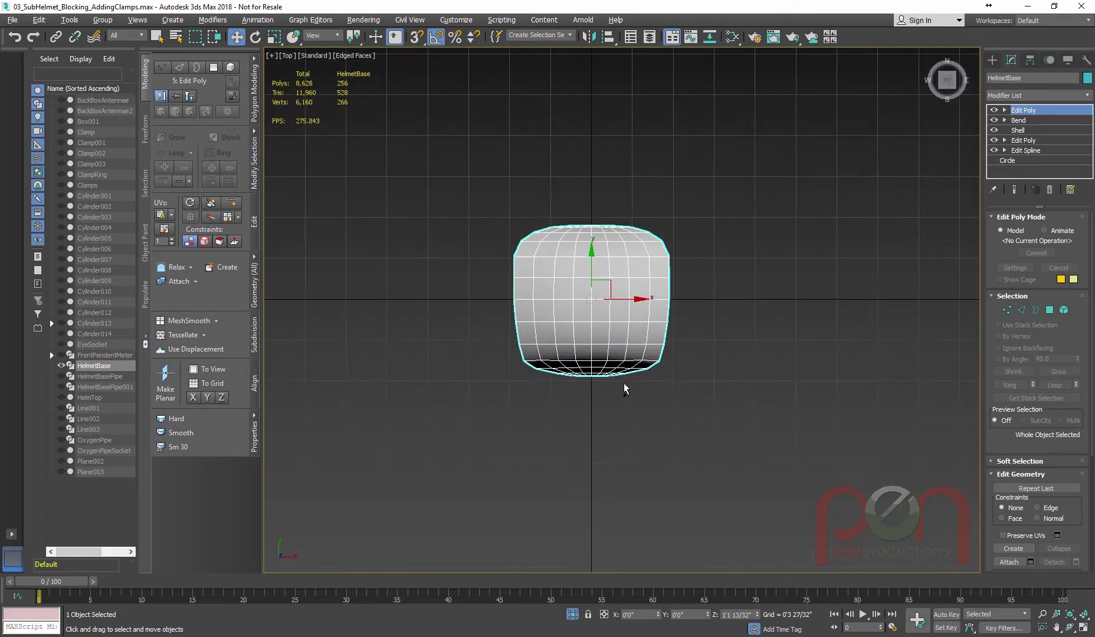
pyautogui.rightClick(628, 373)
pyautogui.click(679, 342)
pyautogui.moveTo(527, 226); pyautogui.dragTo(681, 423)
# Step: Set the plane to 8 length and 6 width segments and raise it above the helmet base to about Z 1'2 6/32"
pyautogui.click(1013, 58)
pyautogui.keyDown('alt'); pyautogui.moveTo(672, 308); pyautogui.dragTo(880, 263, button='middle'); pyautogui.keyUp('alt')
pyautogui.moveTo(1074, 263)
pyautogui.mouseDown()
pyautogui.moveTo(1070, 289)
pyautogui.moveTo(1075, 277)
pyautogui.mouseUp()
pyautogui.moveTo(722, 331)
pyautogui.keyDown('alt'); pyautogui.mouseDown(button='middle')
pyautogui.moveTo(694, 320)
pyautogui.moveTo(707, 320)
pyautogui.mouseUp(button='middle'); pyautogui.keyUp('alt')
pyautogui.moveTo(1075, 269); pyautogui.dragTo(1074, 266)
pyautogui.keyDown('alt'); pyautogui.moveTo(853, 293); pyautogui.dragTo(593, 319, button='middle'); pyautogui.keyUp('alt')
pyautogui.moveTo(592, 326); pyautogui.dragTo(634, 193)
pyautogui.scroll(1, 635, 193)
pyautogui.moveTo(634, 193); pyautogui.dragTo(716, 236, button='middle')
pyautogui.keyDown('alt'); pyautogui.moveTo(715, 236); pyautogui.dragTo(660, 262, button='middle'); pyautogui.keyUp('alt')
pyautogui.scroll(1, 678, 315)
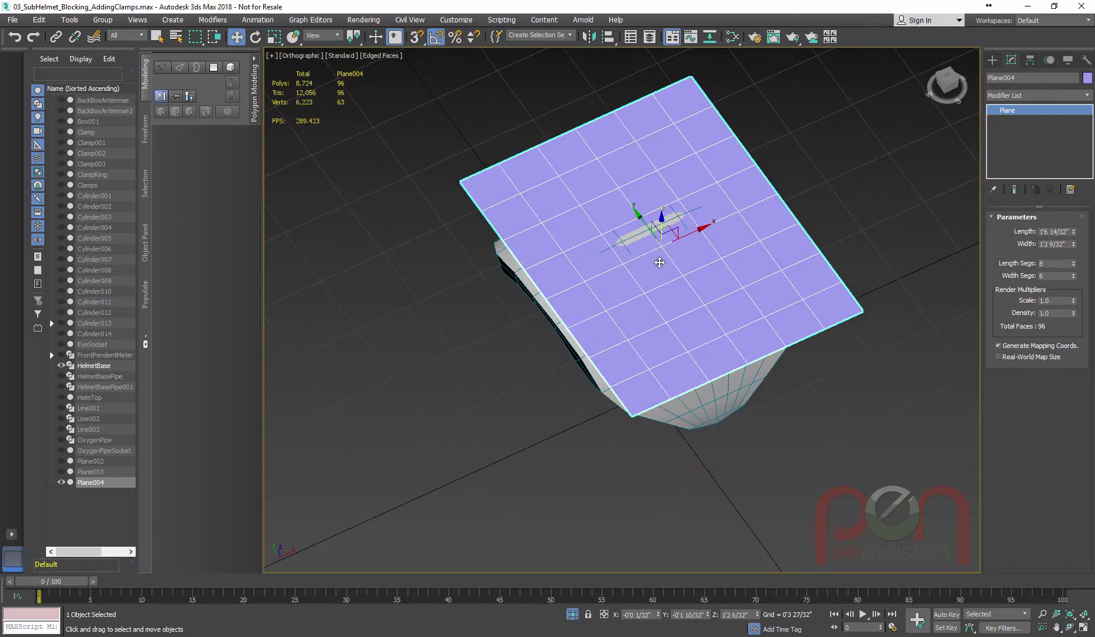
# Step: Add a Taper modifier to the plane with primary axis Y, amount about -1.09 and curve about 1.32
pyautogui.write('xtaper')
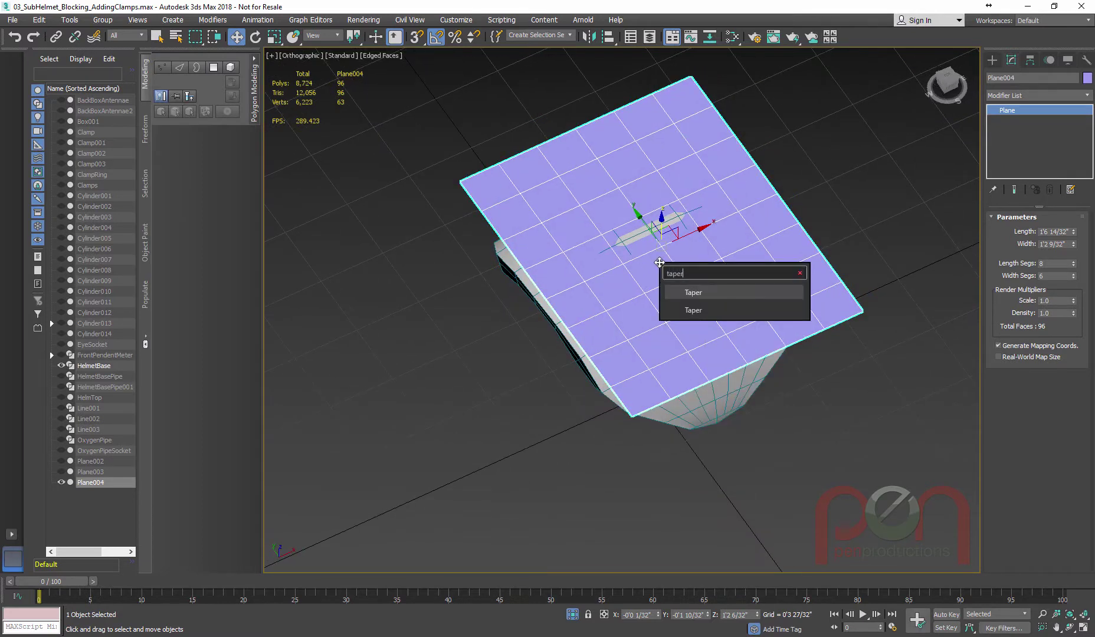
pyautogui.press('Return')
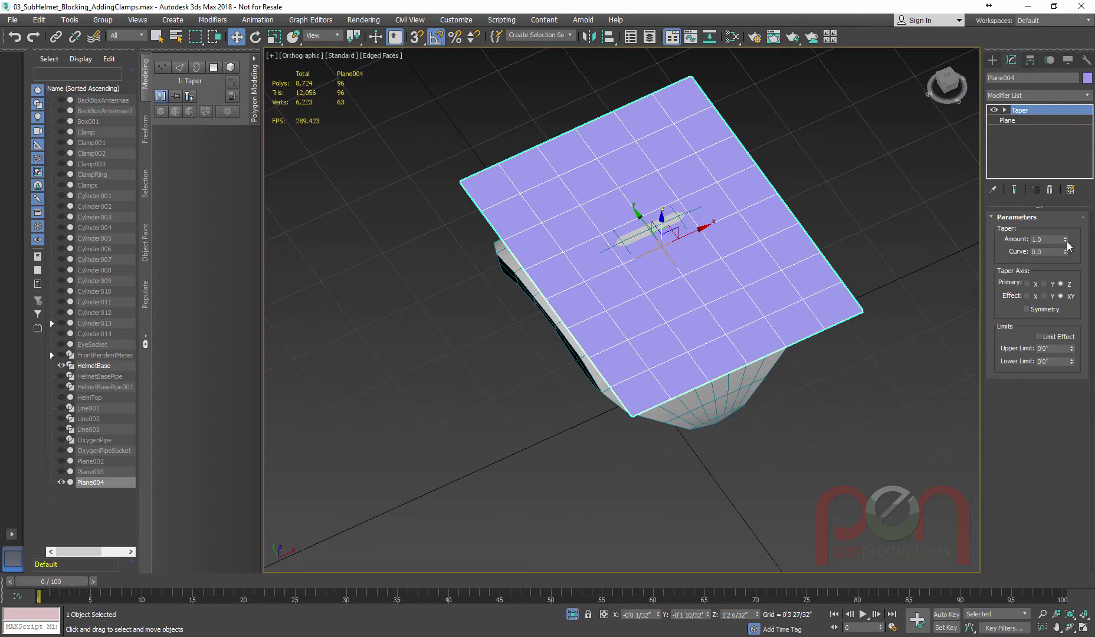
pyautogui.click(1029, 284)
pyautogui.click(1052, 284)
pyautogui.moveTo(858, 300); pyautogui.dragTo(763, 351, button='middle')
pyautogui.keyDown('alt'); pyautogui.moveTo(786, 316); pyautogui.dragTo(830, 308, button='middle'); pyautogui.keyUp('alt')
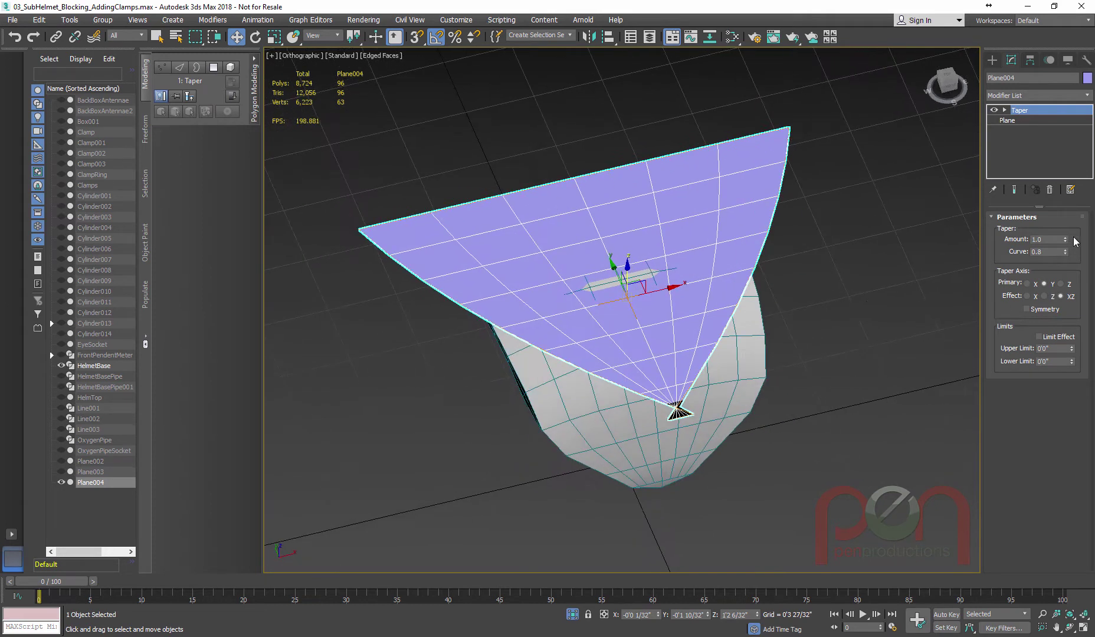
pyautogui.moveTo(1066, 239); pyautogui.dragTo(1060, 333)
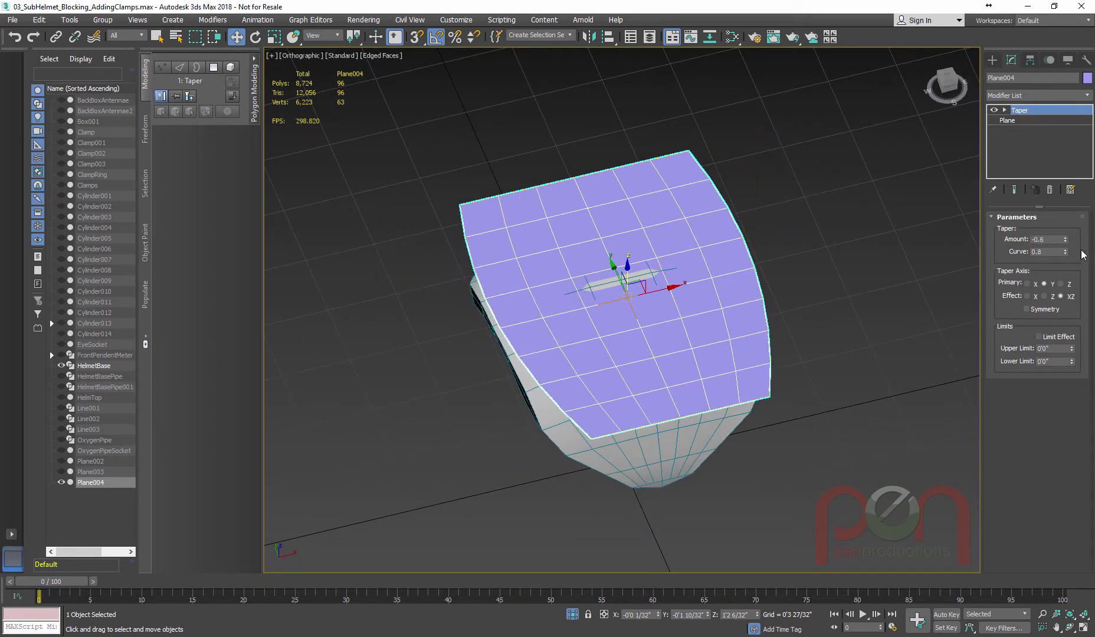
pyautogui.moveTo(1067, 253)
pyautogui.mouseDown()
pyautogui.moveTo(1070, 231)
pyautogui.moveTo(1065, 250)
pyautogui.mouseUp()
# Step: Wire the Taper's Amount one-way to its Curvature using the expression -Amount
pyautogui.rightClick(1051, 240)
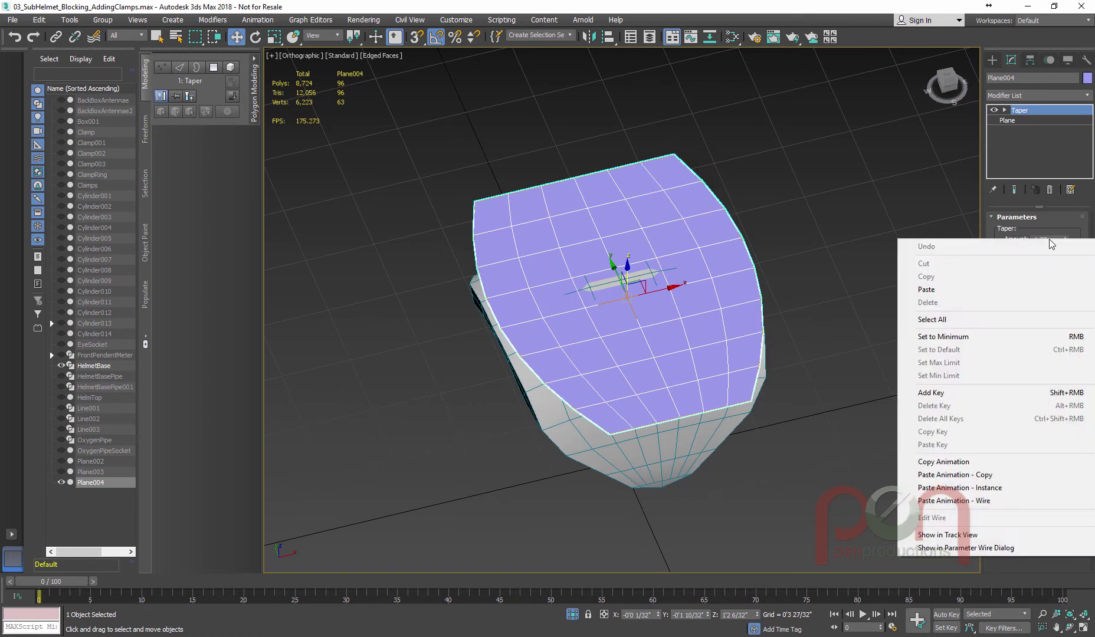
pyautogui.click(963, 463)
pyautogui.rightClick(1052, 252)
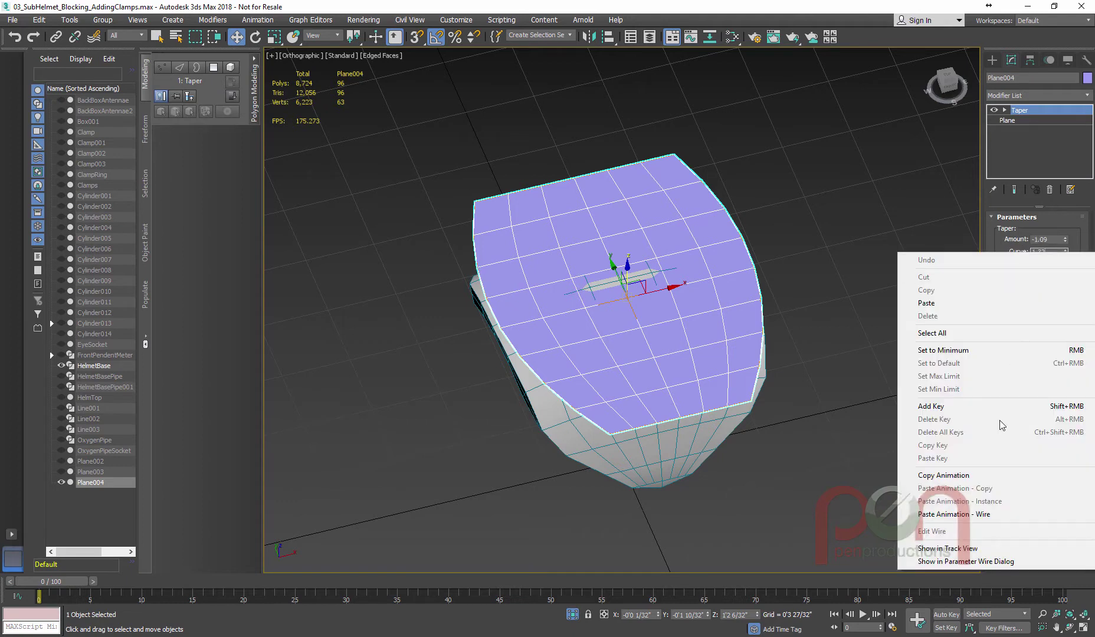
pyautogui.click(945, 514)
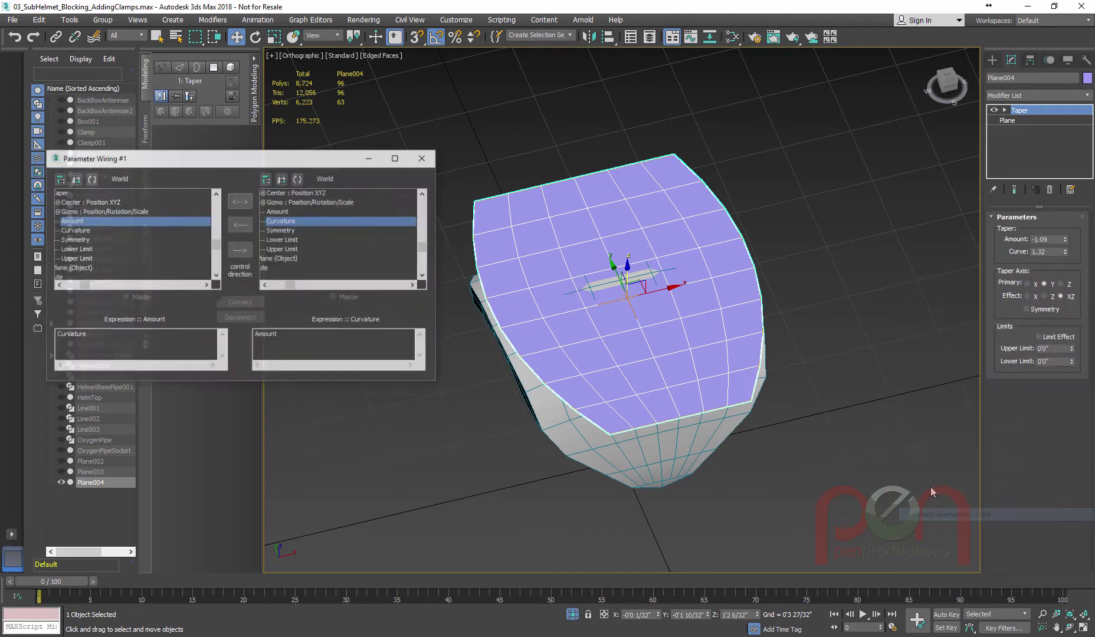
pyautogui.click(236, 251)
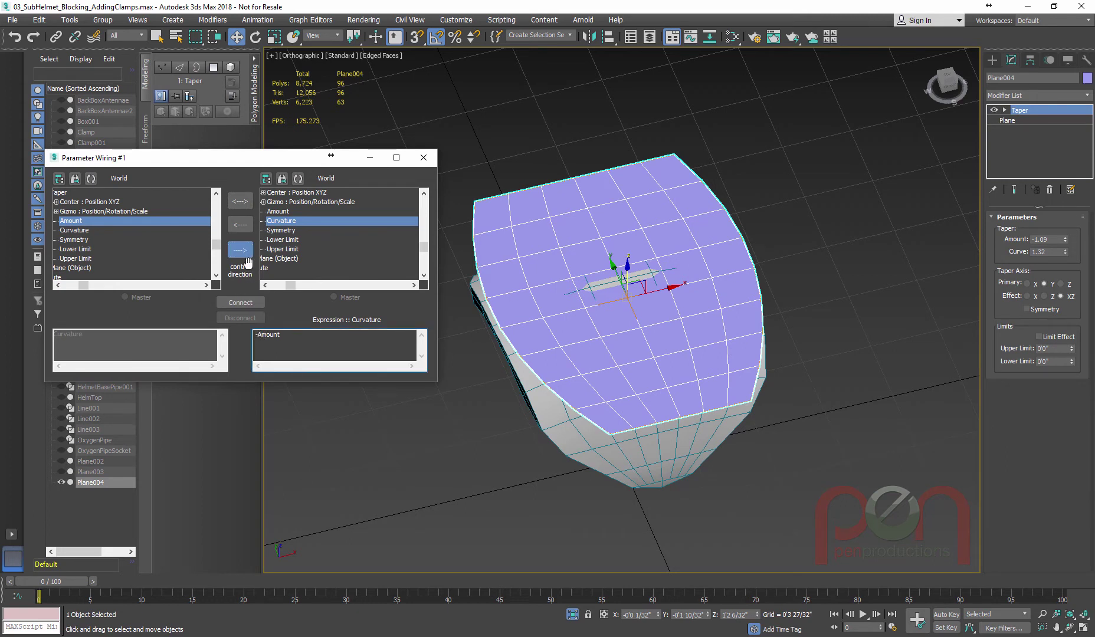
pyautogui.click(240, 303)
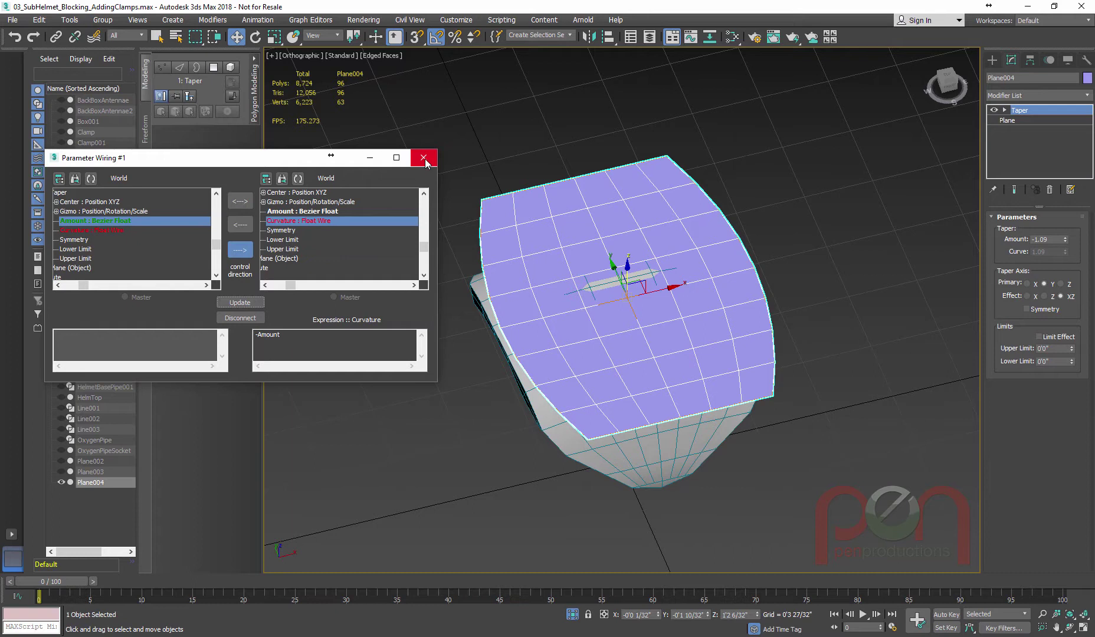
pyautogui.click(424, 158)
# Step: Set the Taper amount to about -1.77 and move the taper's center along Y to about 0'0 22/32"
pyautogui.moveTo(1066, 240); pyautogui.dragTo(1059, 280)
pyautogui.keyDown('alt'); pyautogui.moveTo(701, 293); pyautogui.dragTo(659, 315, button='middle'); pyautogui.keyUp('alt')
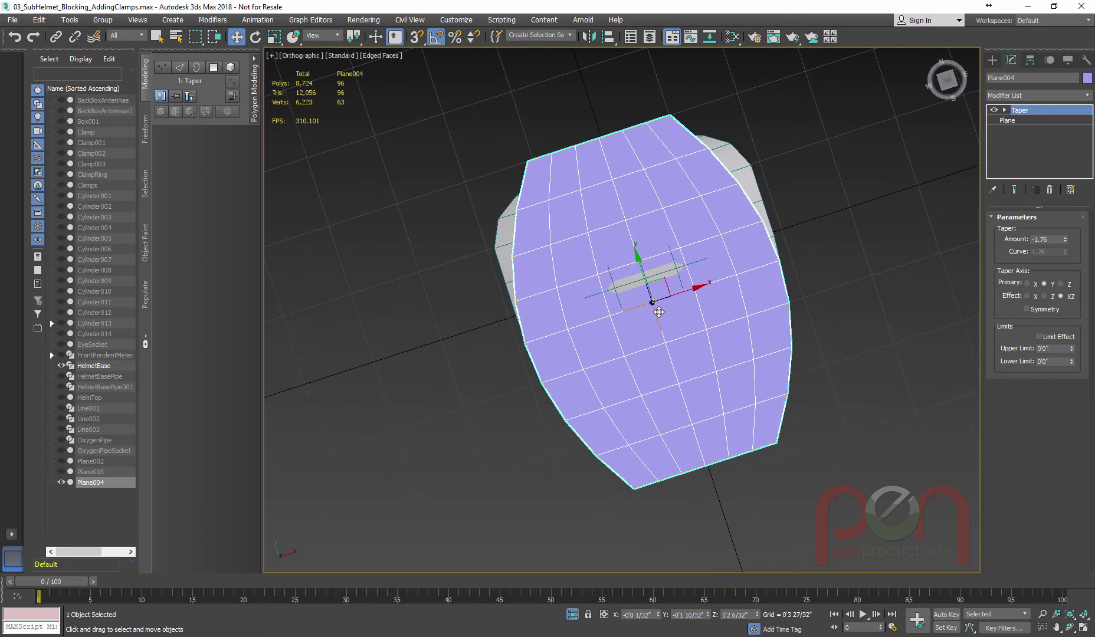
pyautogui.press('2')
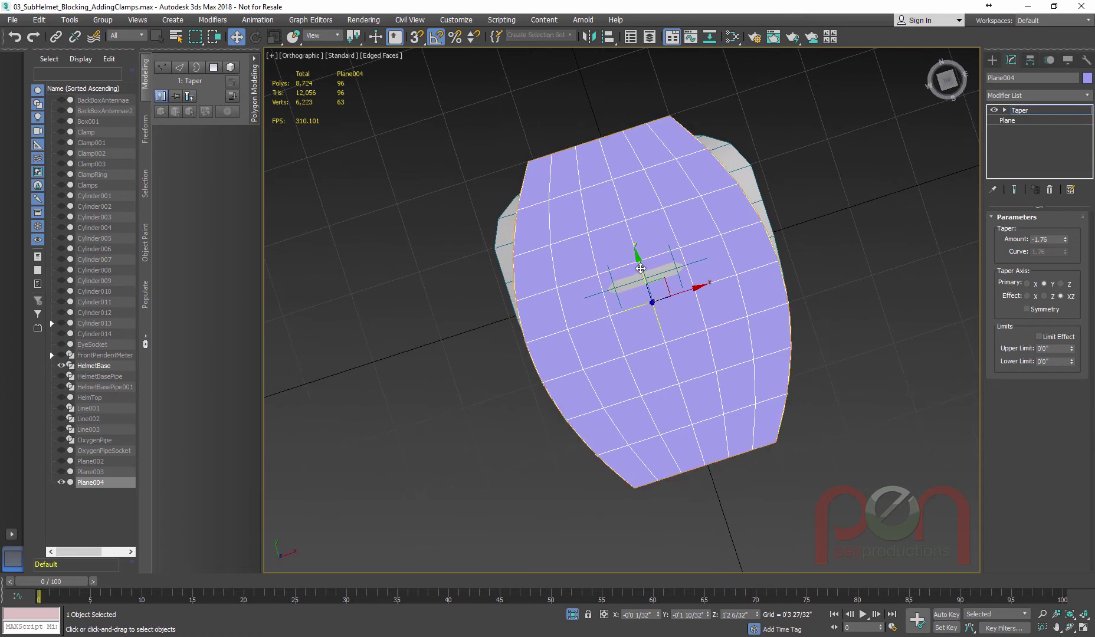
pyautogui.moveTo(641, 268); pyautogui.dragTo(630, 231)
pyautogui.keyDown('alt'); pyautogui.moveTo(752, 247); pyautogui.dragTo(589, 341, button='middle'); pyautogui.keyUp('alt')
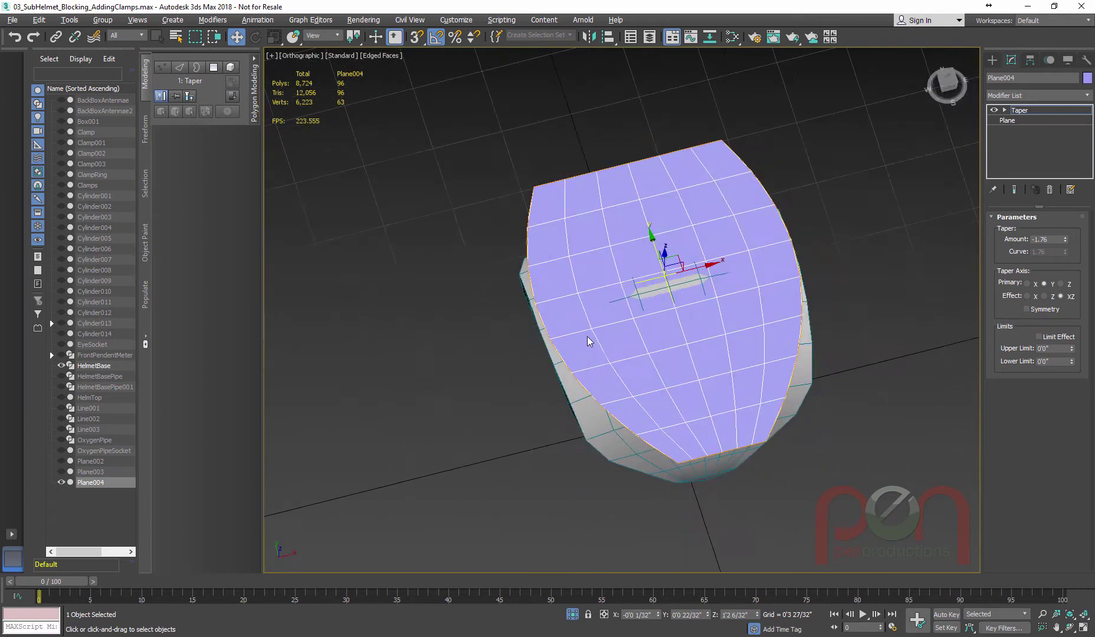
pyautogui.moveTo(1066, 242); pyautogui.dragTo(1065, 240)
pyautogui.keyDown('alt'); pyautogui.moveTo(736, 329); pyautogui.dragTo(715, 328, button='middle'); pyautogui.keyUp('alt')
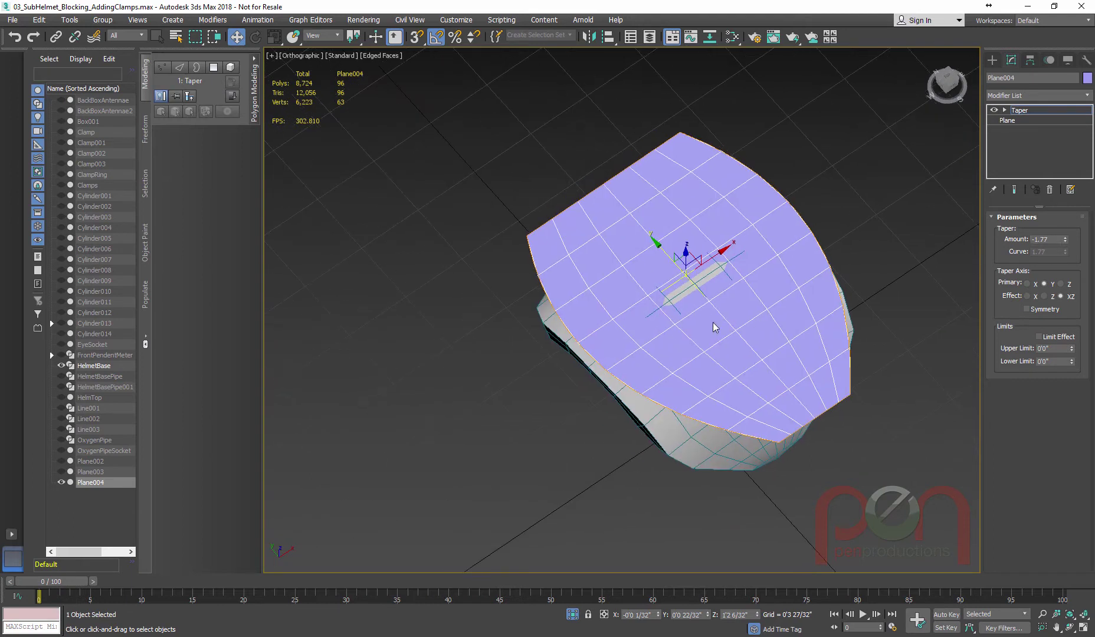
# Step: Add a second Taper modifier with primary axis X, amount about -0.55 and curve about 0.15
pyautogui.write('x')
pyautogui.write('taper')
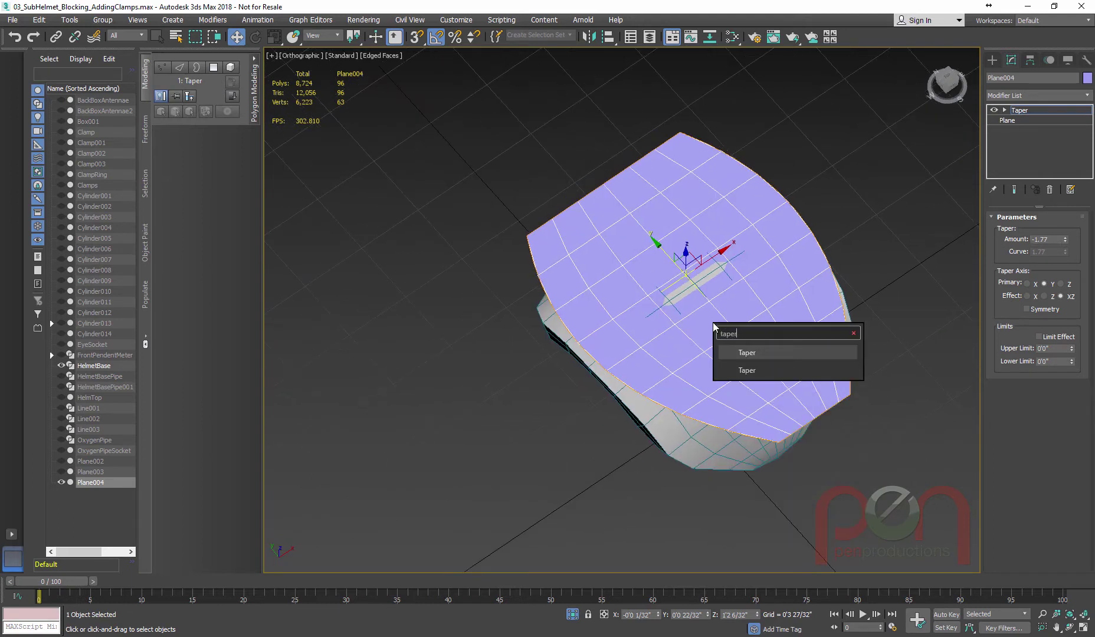
pyautogui.press('Return')
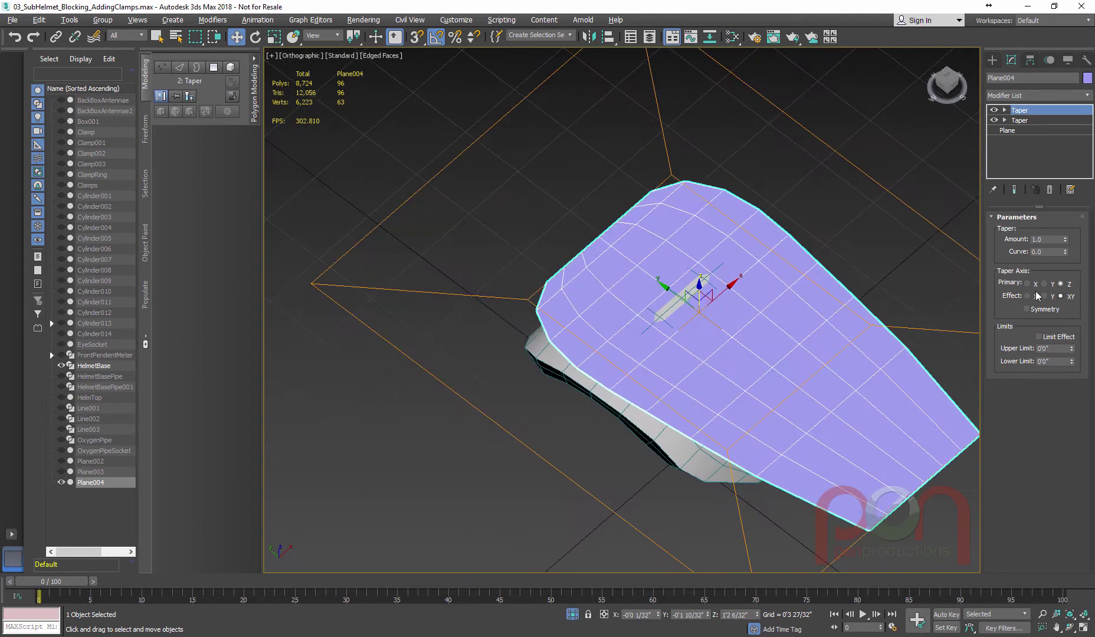
pyautogui.click(1028, 284)
pyautogui.keyDown('alt'); pyautogui.moveTo(687, 349); pyautogui.dragTo(726, 347, button='middle'); pyautogui.keyUp('alt')
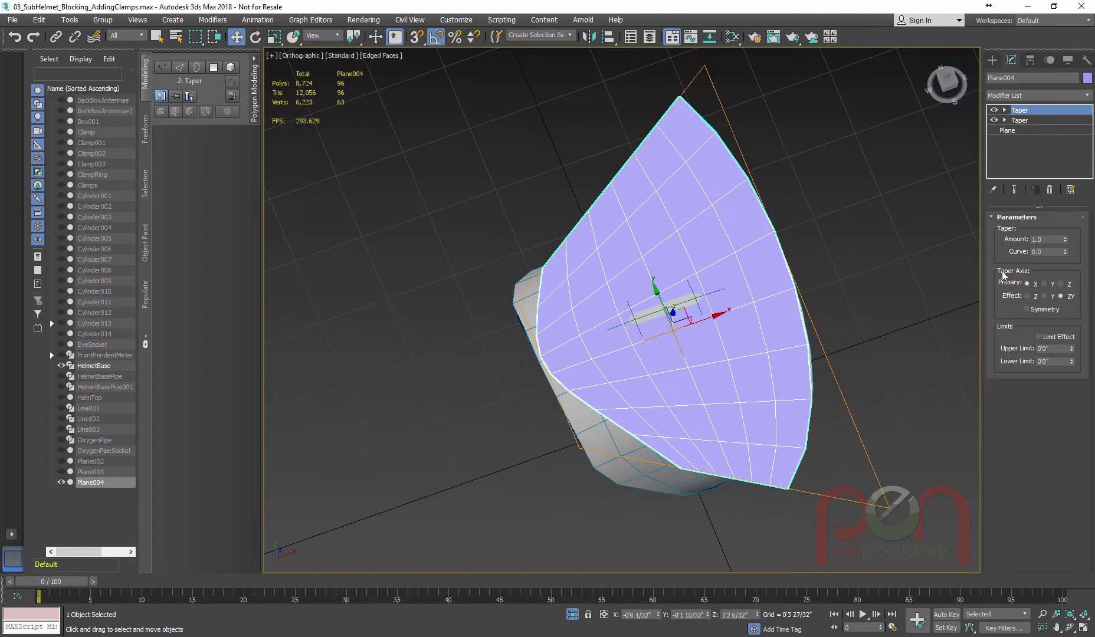
pyautogui.moveTo(1066, 254); pyautogui.dragTo(1066, 322)
# Step: Wire the second Taper's Amount one-way to its Curvature as -Amount and set its amount to about -1.7
pyautogui.rightClick(1049, 240)
pyautogui.click(952, 464)
pyautogui.rightClick(1056, 252)
pyautogui.click(974, 518)
pyautogui.click(240, 250)
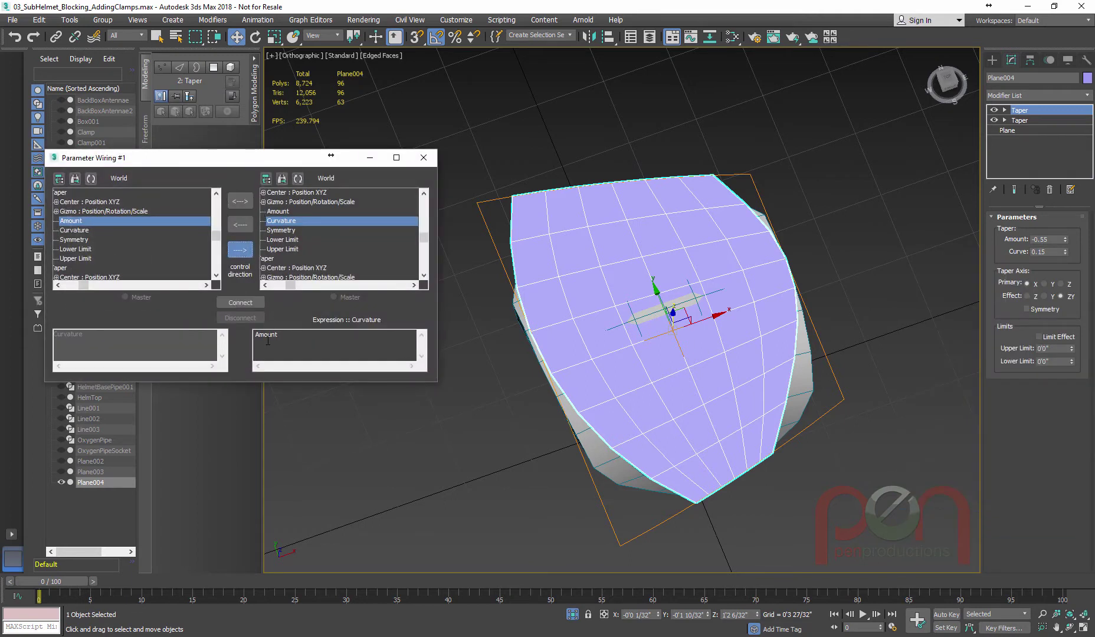
pyautogui.click(249, 304)
pyautogui.click(423, 158)
pyautogui.moveTo(1067, 243); pyautogui.dragTo(1074, 305)
pyautogui.keyDown('alt'); pyautogui.moveTo(726, 322); pyautogui.dragTo(554, 304, button='middle'); pyautogui.keyUp('alt')
# Step: Try the two Taper modifiers in reverse stacking order and restore their original order
pyautogui.moveTo(1025, 121); pyautogui.dragTo(1029, 108)
pyautogui.keyDown('alt'); pyautogui.moveTo(758, 321); pyautogui.dragTo(734, 327, button='middle'); pyautogui.keyUp('alt')
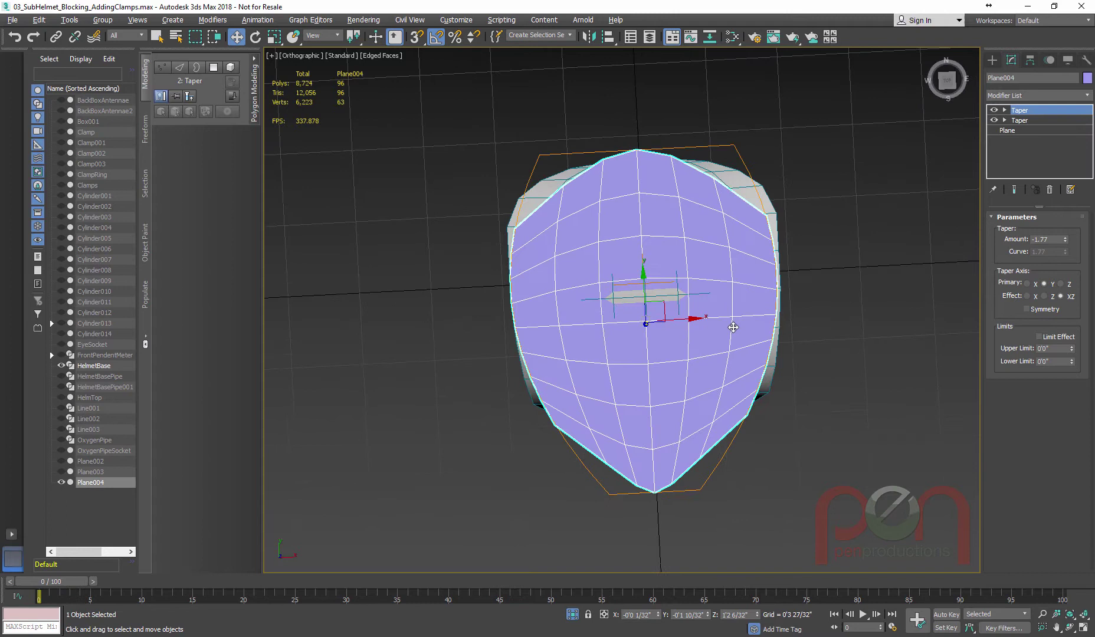
pyautogui.moveTo(1022, 122); pyautogui.dragTo(1027, 110)
pyautogui.keyDown('alt'); pyautogui.moveTo(684, 330); pyautogui.dragTo(736, 331, button='middle'); pyautogui.keyUp('alt')
pyautogui.keyDown('alt'); pyautogui.moveTo(861, 285); pyautogui.dragTo(753, 313, button='middle'); pyautogui.keyUp('alt')
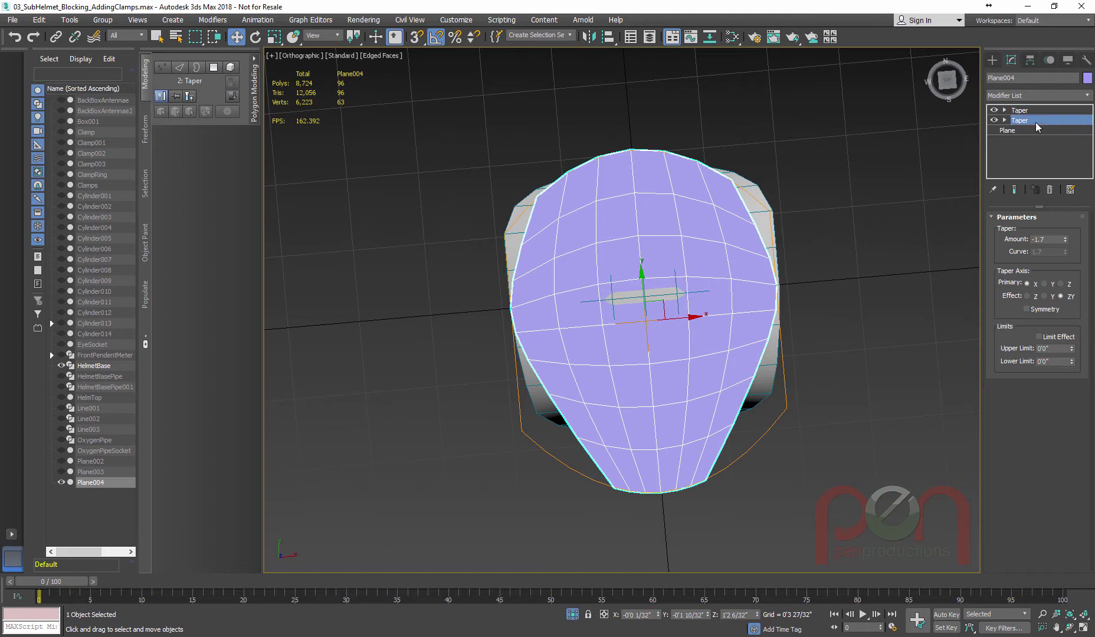
pyautogui.hotkey('ctrl', 'z')
# Step: Turn on the display of the end result and set the lower Taper's amount to about -1.25
pyautogui.click(1015, 190)
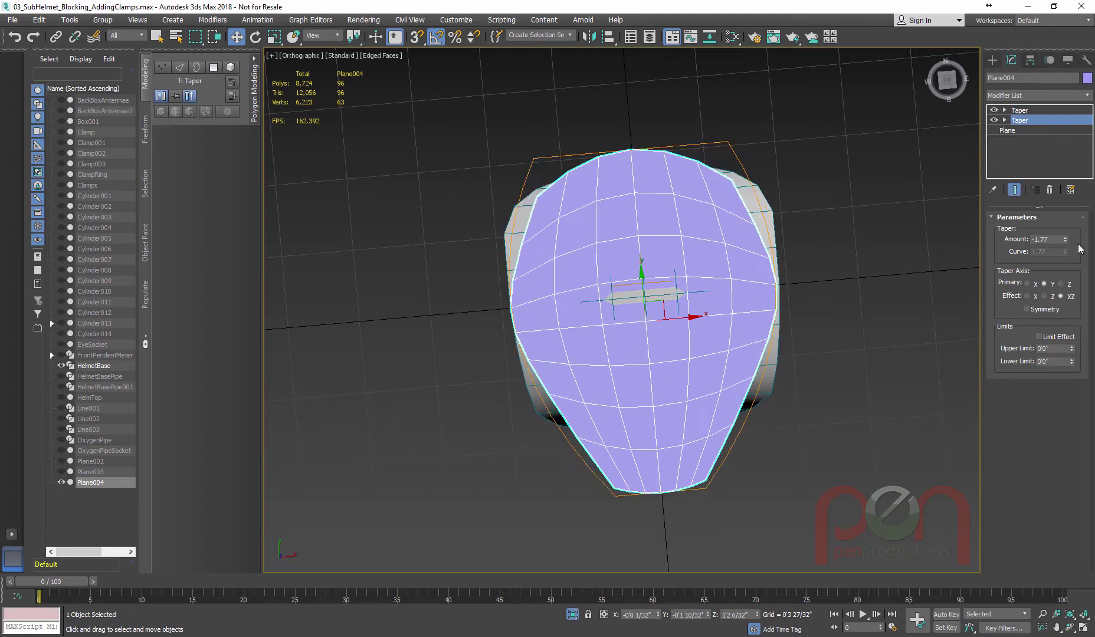
pyautogui.moveTo(1067, 245); pyautogui.dragTo(1067, 209)
pyautogui.keyDown('alt'); pyautogui.moveTo(655, 330); pyautogui.dragTo(729, 273, button='middle'); pyautogui.keyUp('alt')
# Step: Add a Bend modifier above the lower Taper with bend axis Y, direction 90 and angle about -156
pyautogui.write('x')
pyautogui.write('bend')
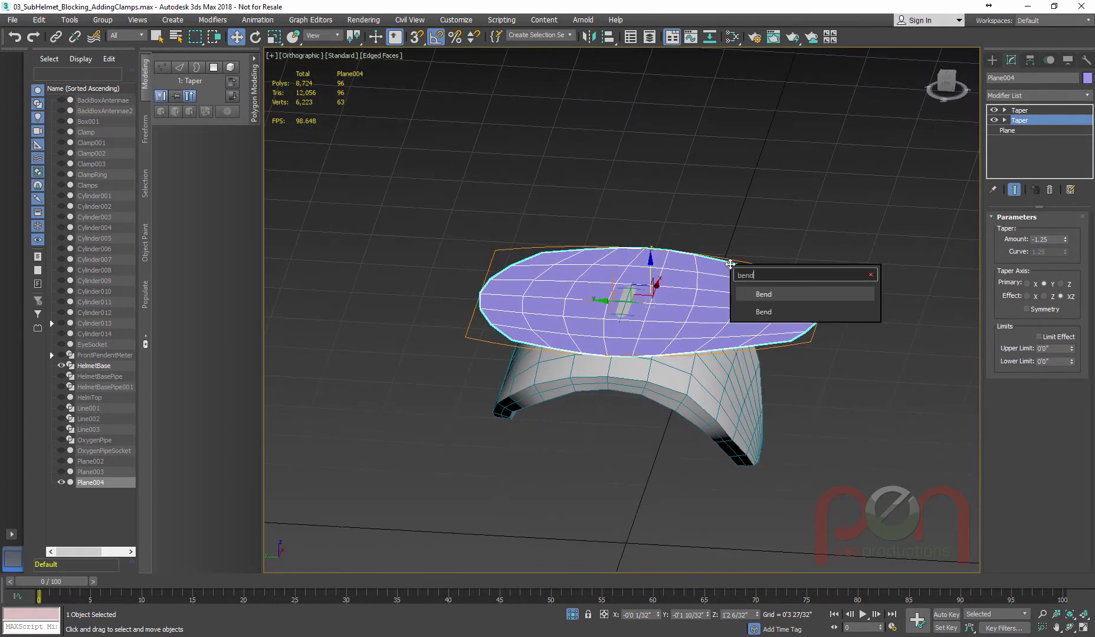
pyautogui.press('Return')
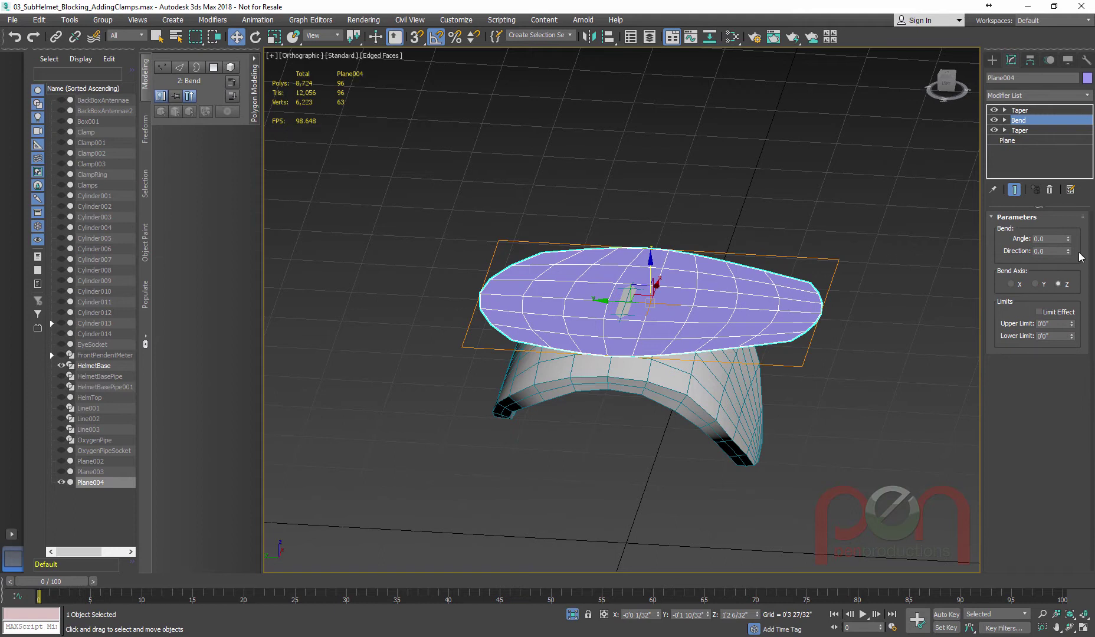
pyautogui.moveTo(1069, 238); pyautogui.dragTo(1073, 208)
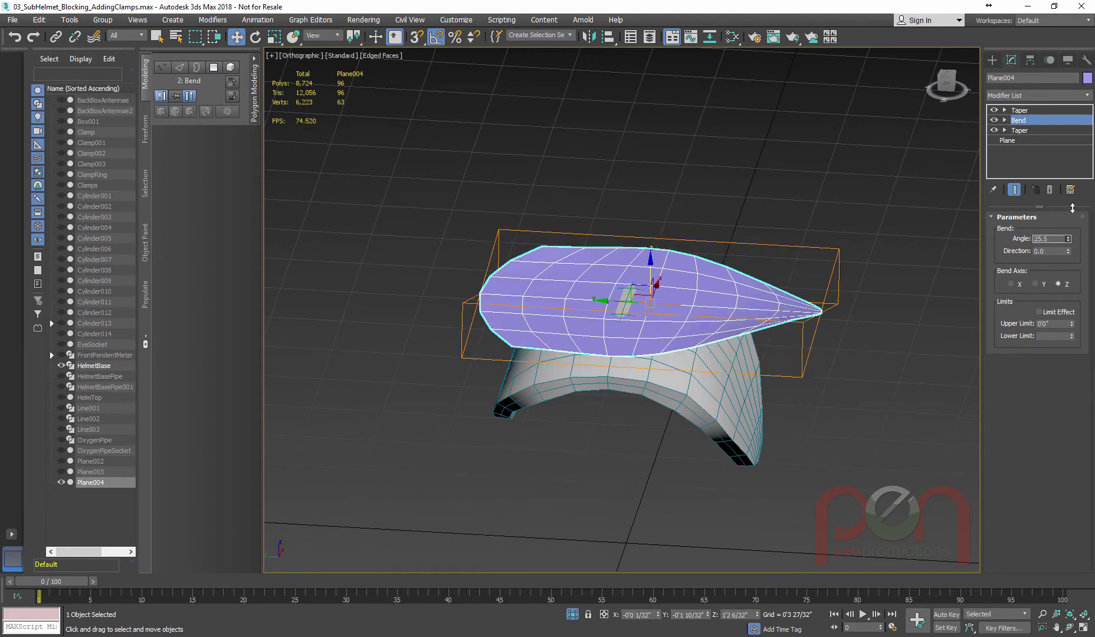
pyautogui.click(1035, 284)
pyautogui.click(1011, 285)
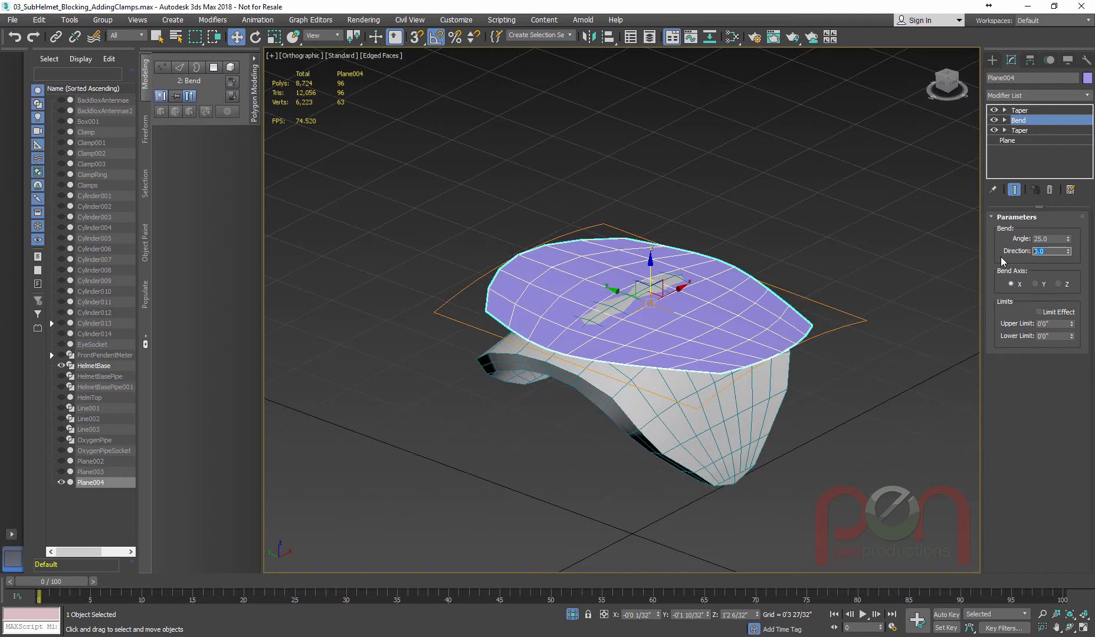
pyautogui.write('9')
pyautogui.press('Return')
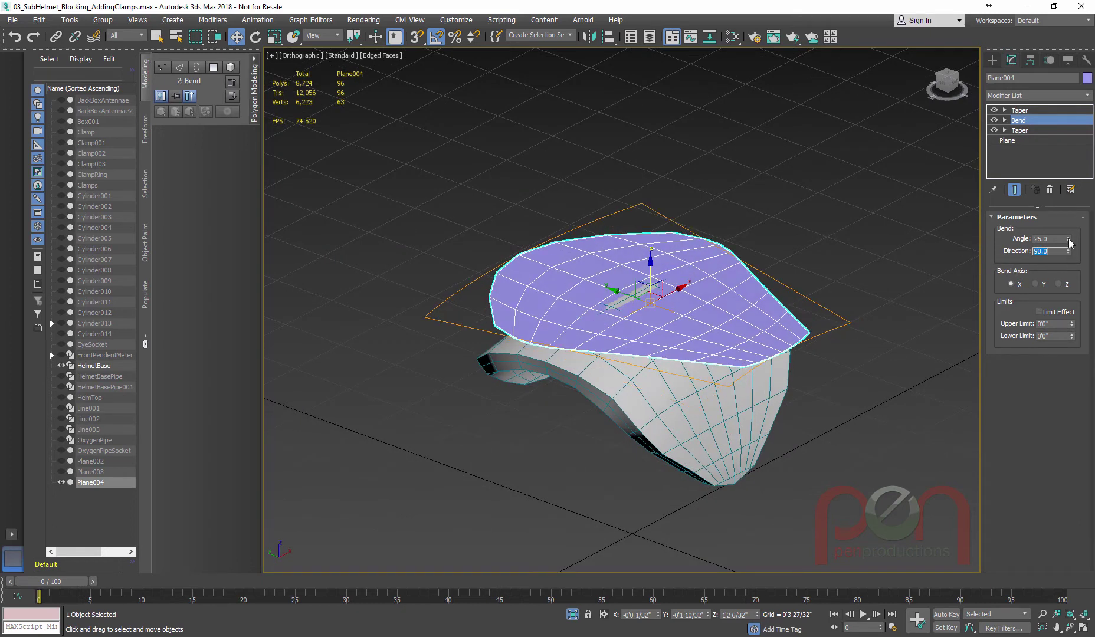
pyautogui.click(1037, 285)
pyautogui.moveTo(1070, 242); pyautogui.dragTo(1066, 451)
pyautogui.moveTo(655, 345)
pyautogui.keyDown('alt'); pyautogui.mouseDown(button='middle')
pyautogui.moveTo(741, 325)
pyautogui.moveTo(709, 338)
pyautogui.moveTo(715, 345)
pyautogui.moveTo(653, 315)
pyautogui.moveTo(661, 332)
pyautogui.mouseUp(button='middle'); pyautogui.keyUp('alt')
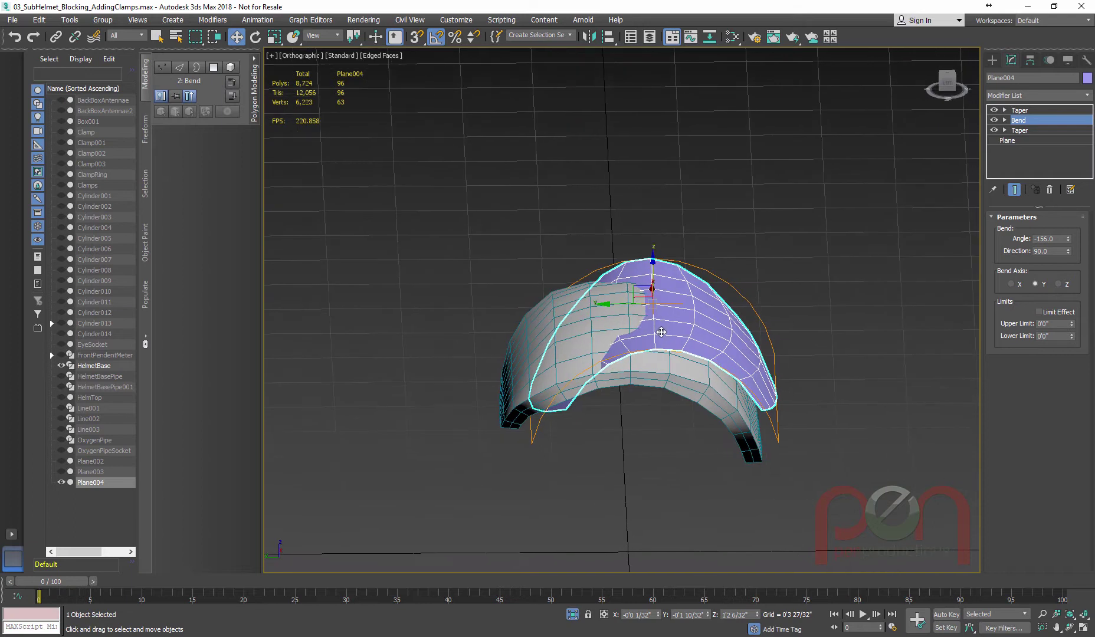
# Step: Move the Bend modifier's center along Y to about 0'0 8/32"
pyautogui.press('2')
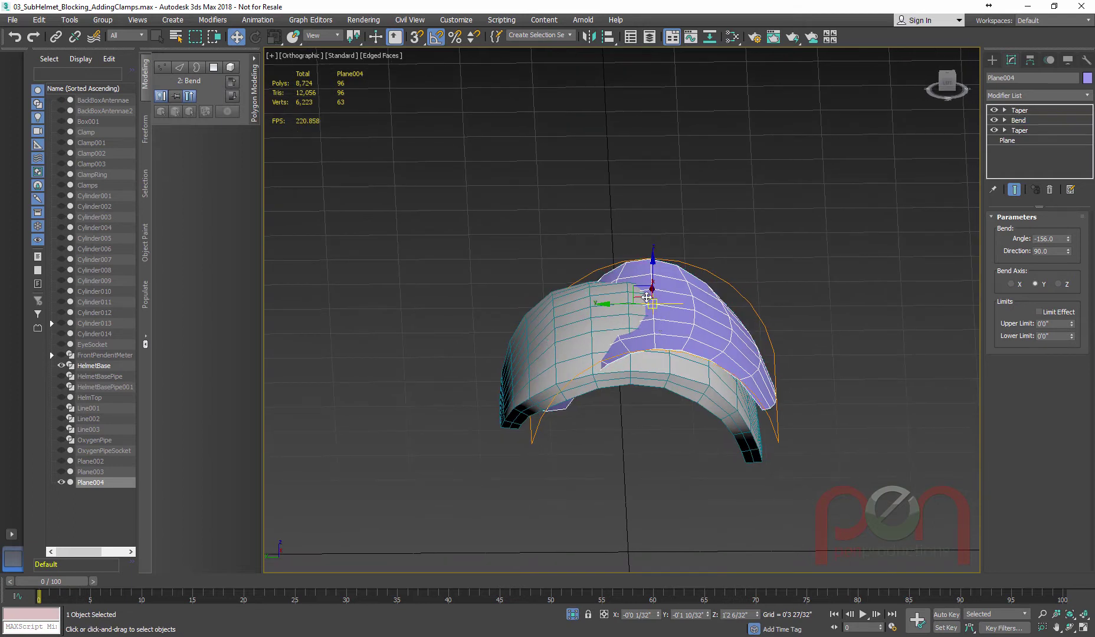
pyautogui.moveTo(623, 304); pyautogui.dragTo(591, 303)
pyautogui.keyDown('alt'); pyautogui.moveTo(608, 329); pyautogui.dragTo(749, 408, button='middle'); pyautogui.keyUp('alt')
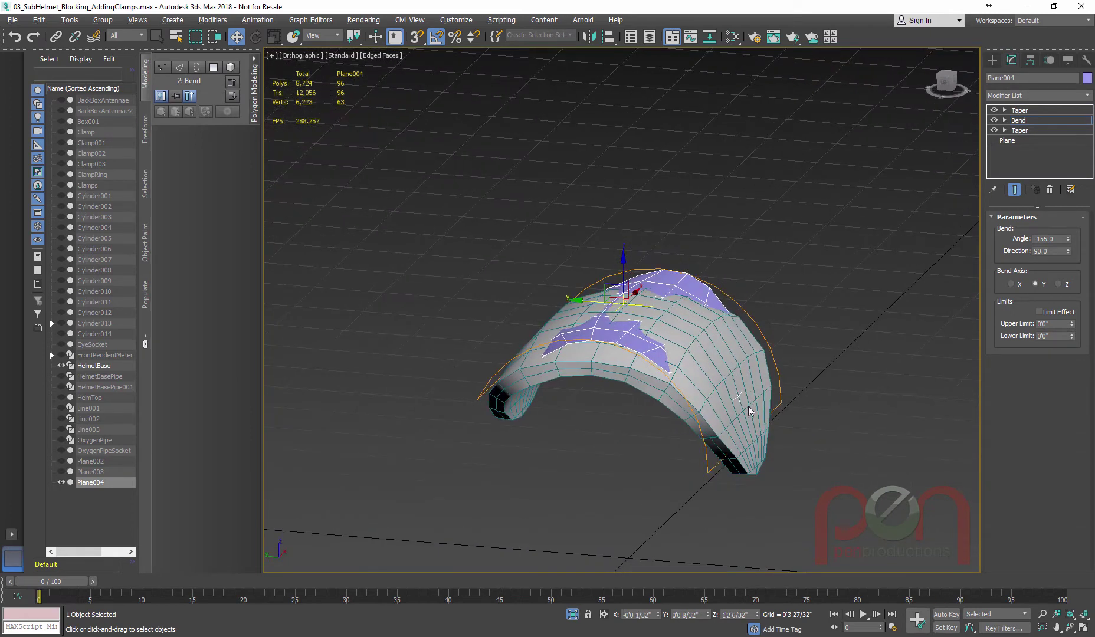
# Step: Make the original HelmetBase object see-through and reselect the new plane
pyautogui.click(770, 437)
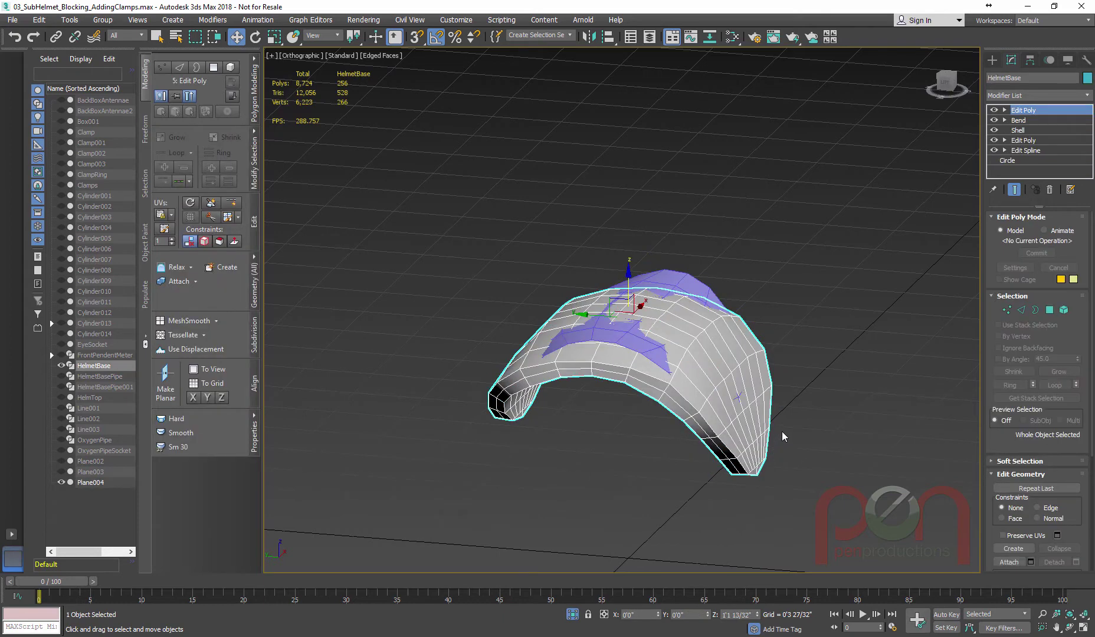
pyautogui.keyDown('alt'); pyautogui.moveTo(779, 429); pyautogui.dragTo(708, 330, button='middle'); pyautogui.keyUp('alt')
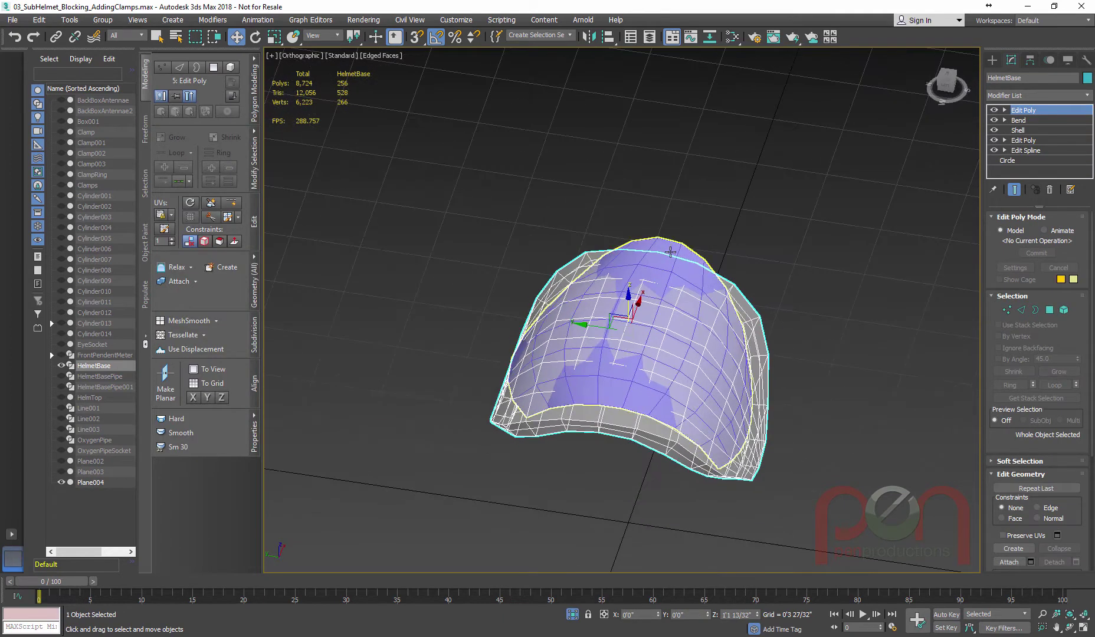
pyautogui.click(684, 271)
pyautogui.keyDown('alt'); pyautogui.moveTo(683, 272); pyautogui.dragTo(687, 310, button='middle'); pyautogui.keyUp('alt')
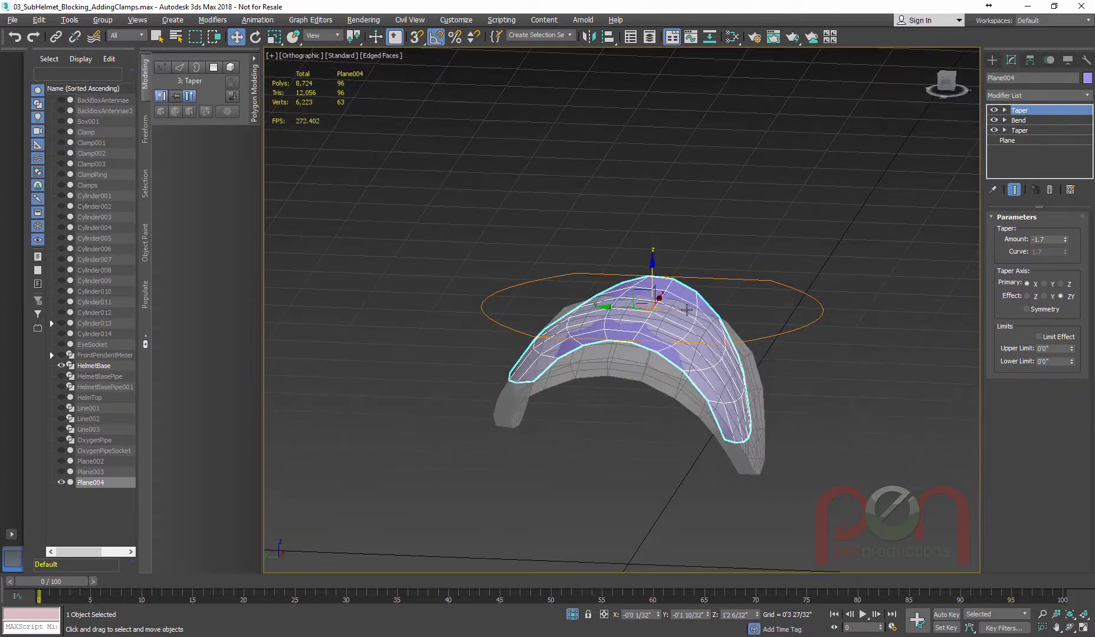
# Step: Lengthen the base plane to about 1'10 22/32" and reorder the Bend modifier above both Tapers
pyautogui.click(1011, 141)
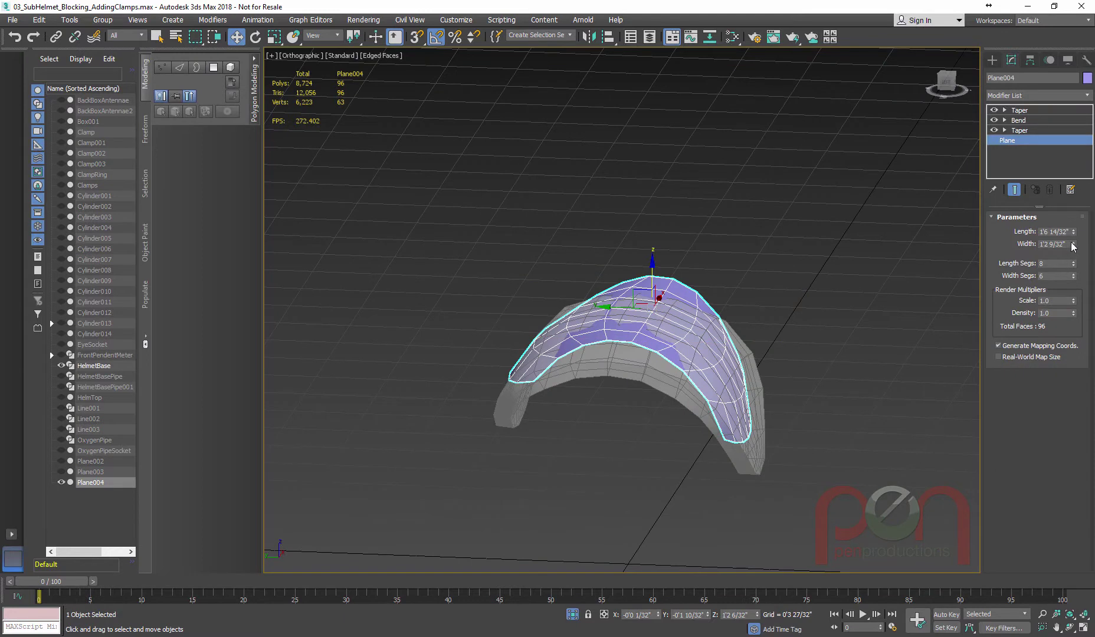
pyautogui.moveTo(1074, 234); pyautogui.dragTo(1077, 214)
pyautogui.moveTo(1025, 121); pyautogui.dragTo(1029, 112)
pyautogui.keyDown('alt'); pyautogui.moveTo(774, 304); pyautogui.dragTo(715, 301, button='middle'); pyautogui.keyUp('alt')
# Step: Set the Bend modifier's angle to about -187.5
pyautogui.moveTo(1069, 238); pyautogui.dragTo(1071, 276)
pyautogui.keyDown('alt'); pyautogui.moveTo(778, 294); pyautogui.dragTo(749, 313, button='middle'); pyautogui.keyUp('alt')
pyautogui.keyDown('alt'); pyautogui.moveTo(625, 319); pyautogui.dragTo(627, 315, button='middle'); pyautogui.keyUp('alt')
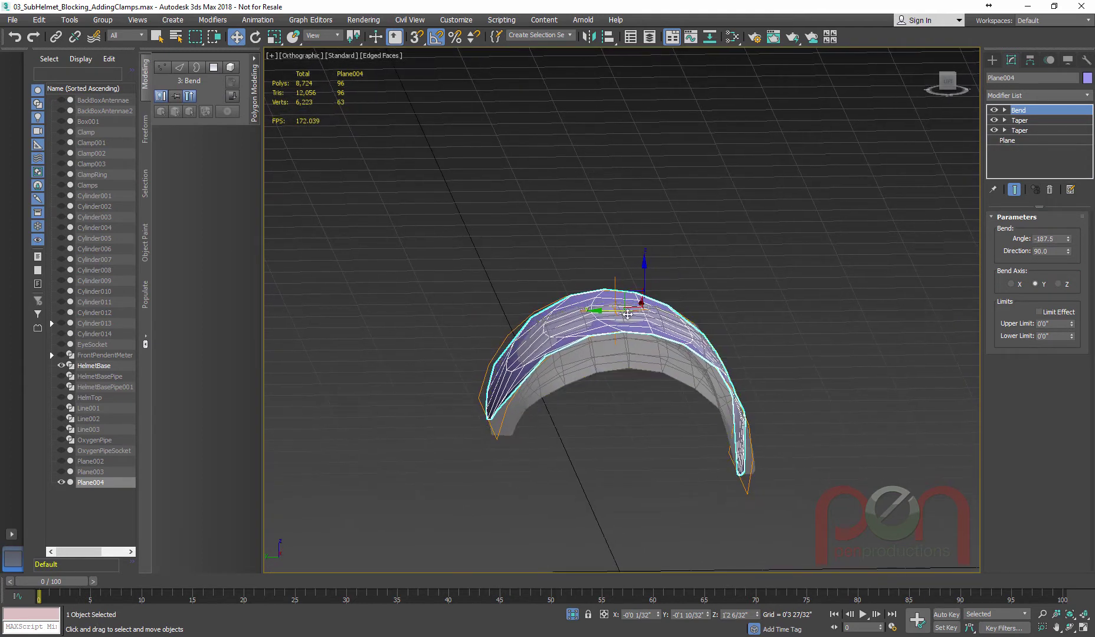
# Step: Move the Bend's center along Y to about -0'0 12/32" and the whole plane along Y to about -0'1"
pyautogui.press('2')
pyautogui.moveTo(575, 311); pyautogui.dragTo(589, 310)
pyautogui.keyDown('alt'); pyautogui.moveTo(659, 327); pyautogui.dragTo(655, 321, button='middle'); pyautogui.keyUp('alt')
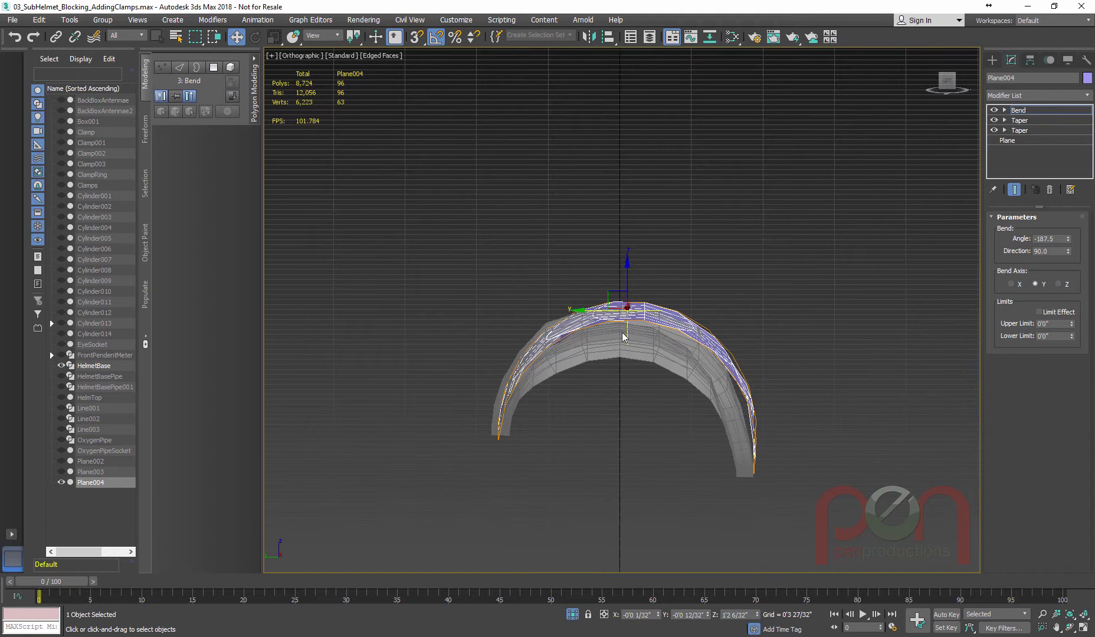
pyautogui.press('2')
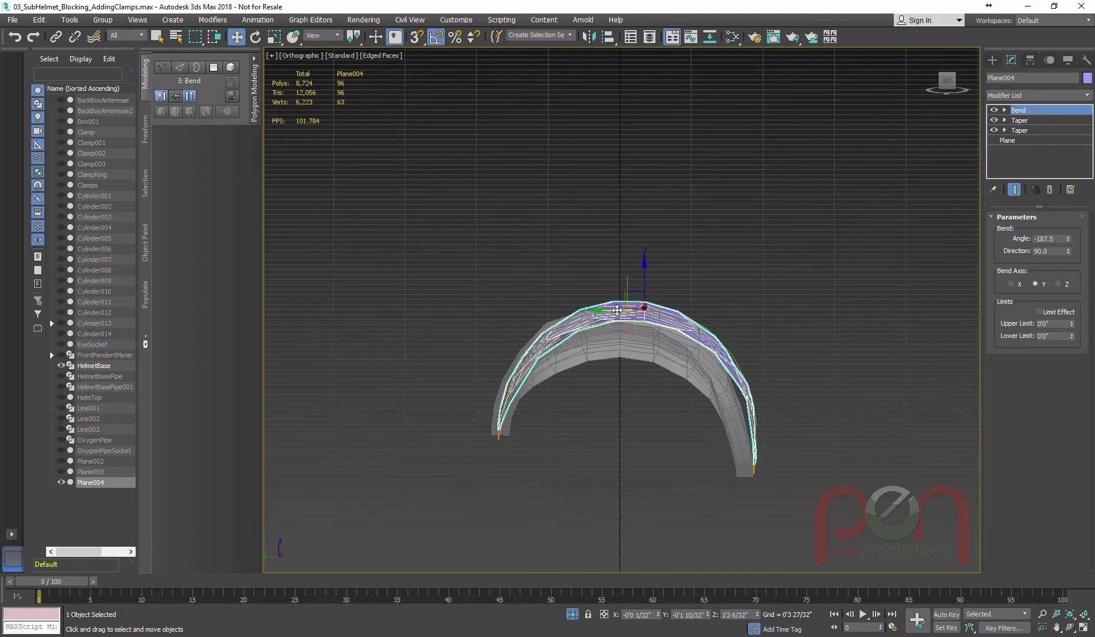
pyautogui.moveTo(610, 310); pyautogui.dragTo(604, 310)
pyautogui.keyDown('alt'); pyautogui.moveTo(629, 319); pyautogui.dragTo(581, 349, button='middle'); pyautogui.keyUp('alt')
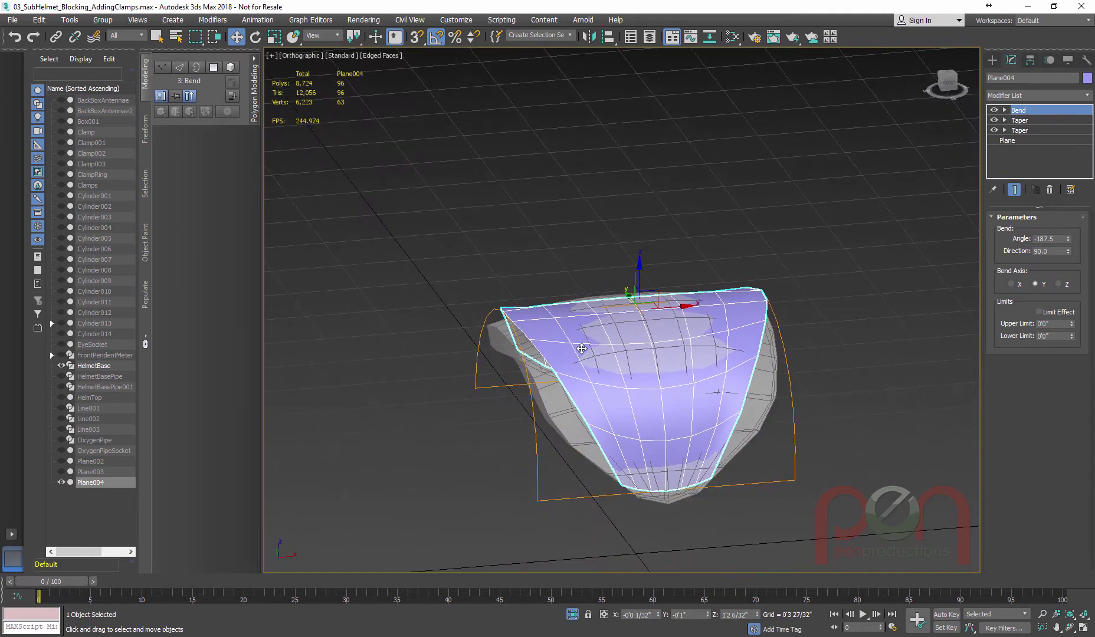
# Step: Add a second Bend modifier on top of the stack with bend axis X and angle about 27.5
pyautogui.write('xbend')
pyautogui.press('Return')
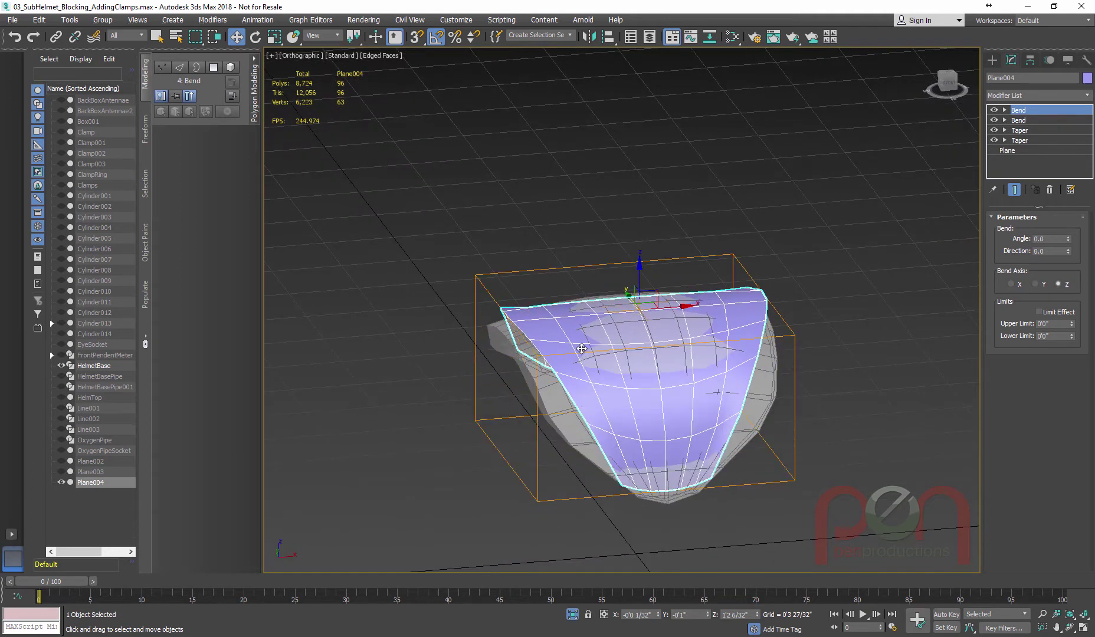
pyautogui.moveTo(1071, 242); pyautogui.dragTo(1070, 230)
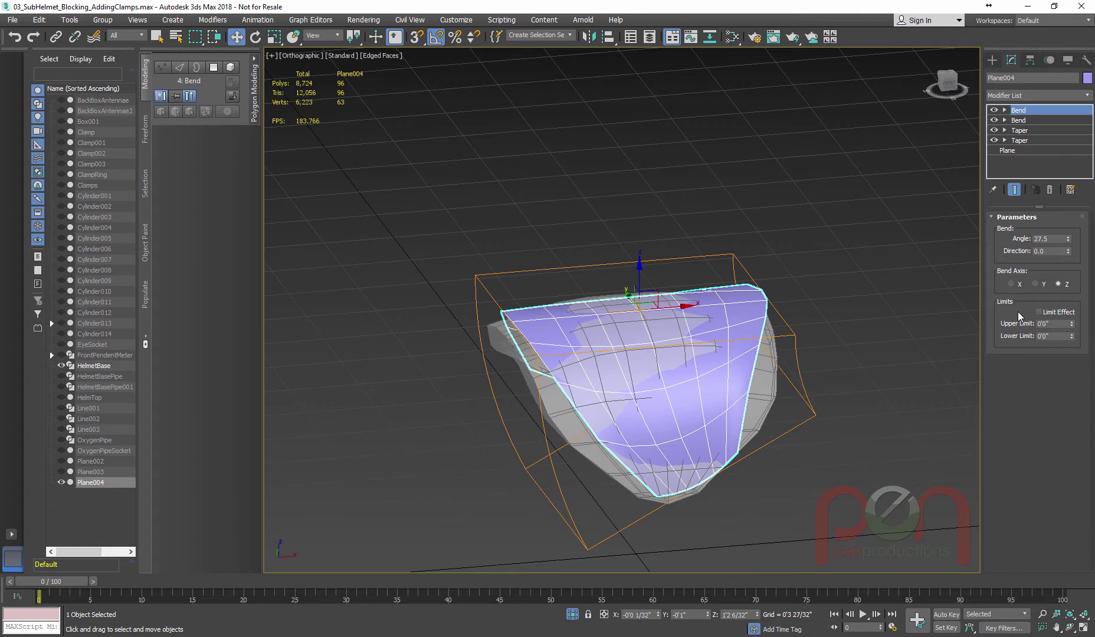
pyautogui.click(1011, 285)
pyautogui.moveTo(743, 354)
pyautogui.keyDown('alt'); pyautogui.mouseDown(button='middle')
pyautogui.moveTo(750, 345)
pyautogui.moveTo(713, 406)
pyautogui.moveTo(729, 347)
pyautogui.moveTo(740, 347)
pyautogui.mouseUp(button='middle'); pyautogui.keyUp('alt')
pyautogui.rightClick(1069, 241)
pyautogui.hotkey('ctrl', 'z')
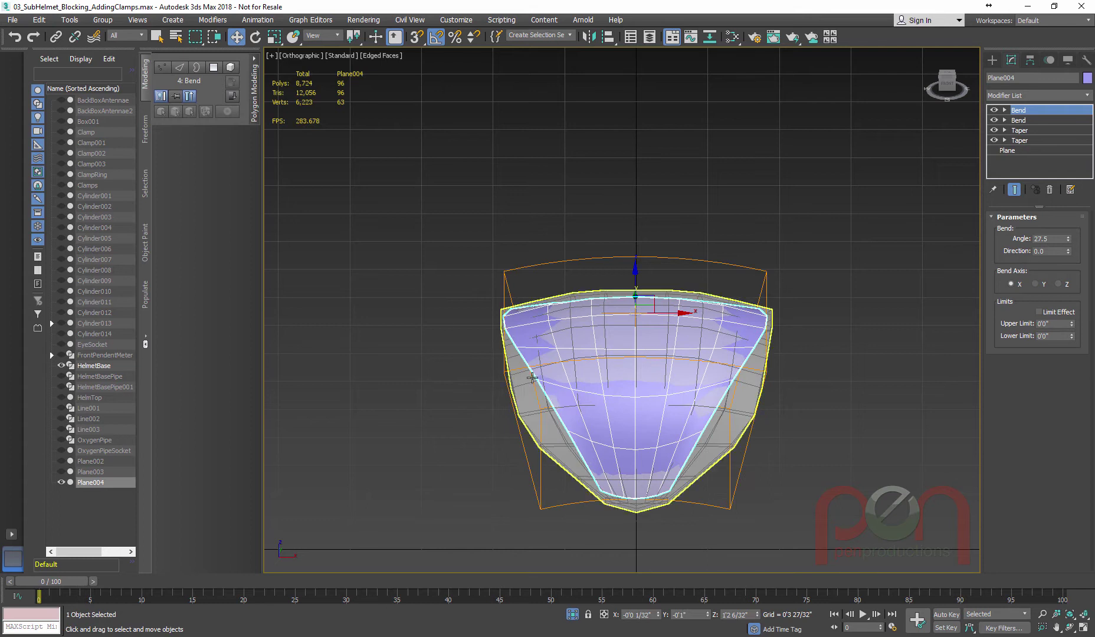
pyautogui.keyDown('alt'); pyautogui.moveTo(634, 415); pyautogui.dragTo(776, 354, button='middle'); pyautogui.keyUp('alt')
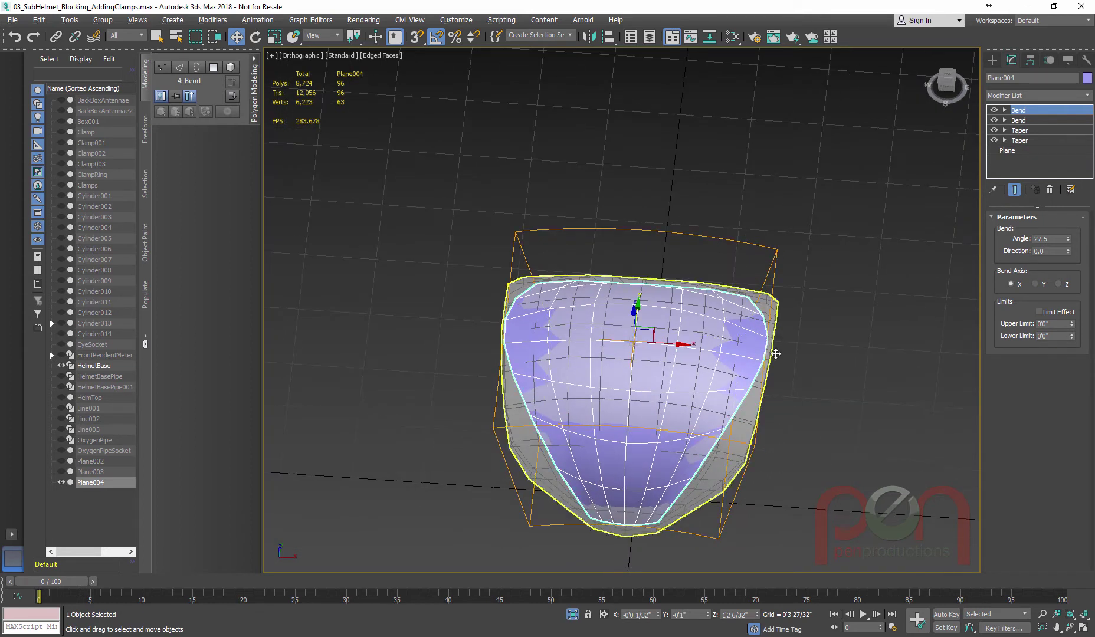
# Step: Reorder the X-axis Bend below the Y-axis Bend and set its angle to about 44
pyautogui.moveTo(1040, 128); pyautogui.dragTo(1040, 126)
pyautogui.keyDown('alt'); pyautogui.moveTo(706, 374); pyautogui.dragTo(934, 307, button='middle'); pyautogui.keyUp('alt')
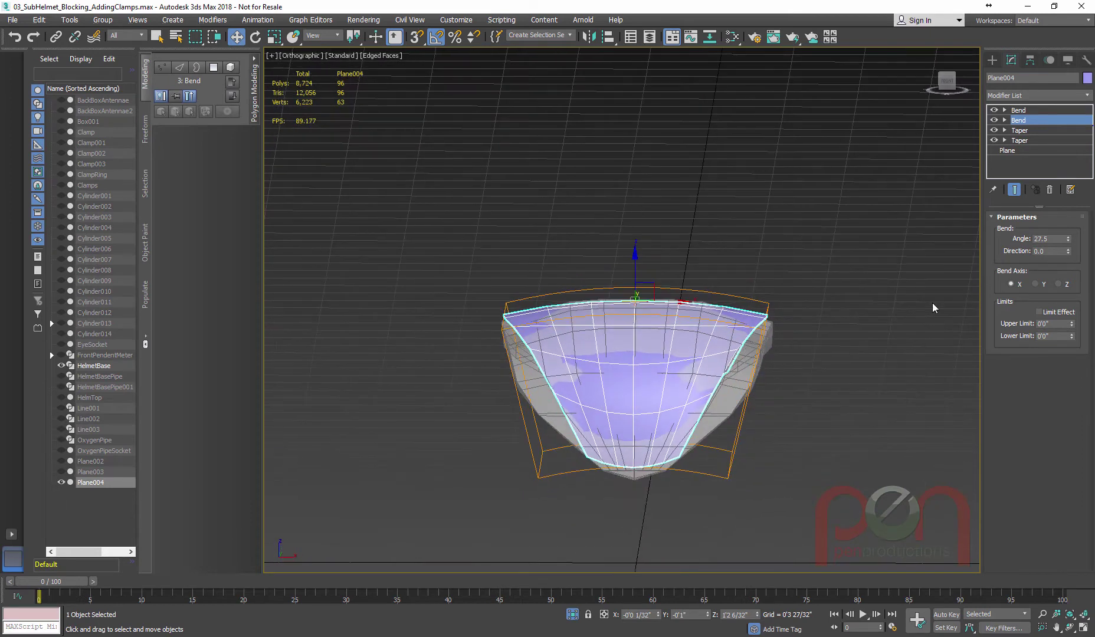
pyautogui.moveTo(1067, 241); pyautogui.dragTo(1072, 217)
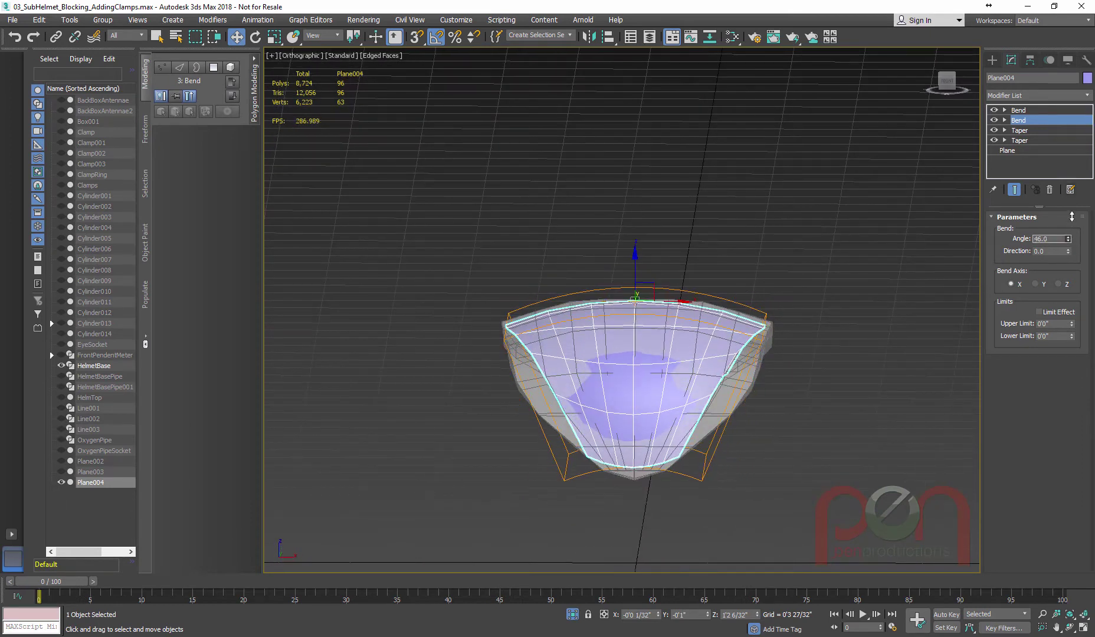
pyautogui.keyDown('alt'); pyautogui.moveTo(741, 335); pyautogui.dragTo(741, 366, button='middle'); pyautogui.keyUp('alt')
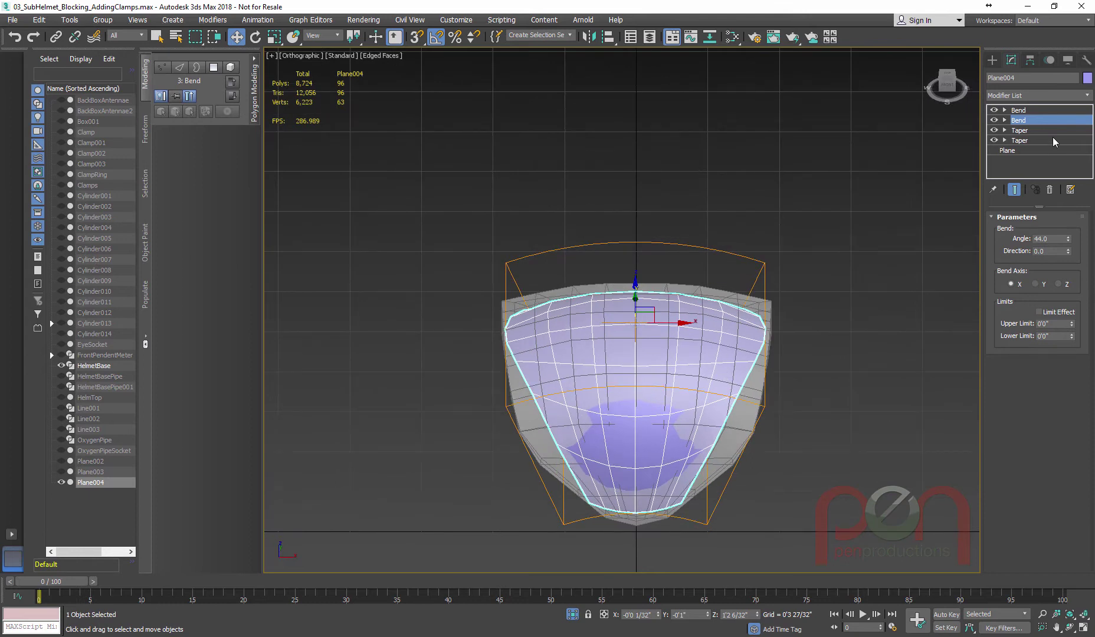
# Step: Set the lowest Taper's amount to about -0.62 to widen the tapered end
pyautogui.click(1036, 140)
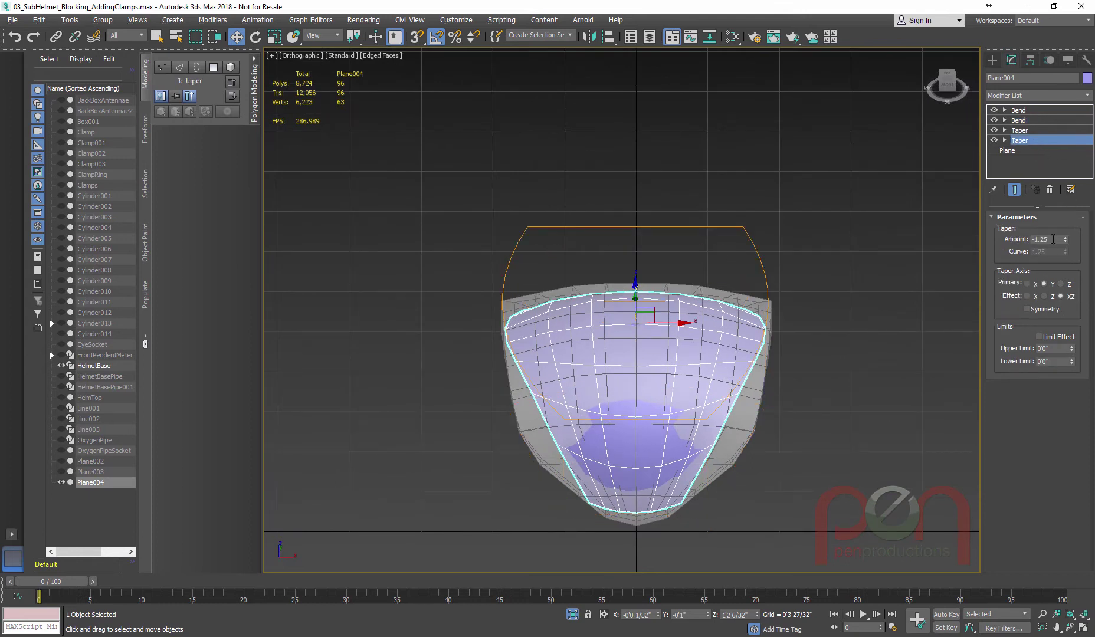
pyautogui.moveTo(1067, 243); pyautogui.dragTo(1063, 201)
pyautogui.keyDown('alt'); pyautogui.moveTo(735, 297); pyautogui.dragTo(672, 311, button='middle'); pyautogui.keyUp('alt')
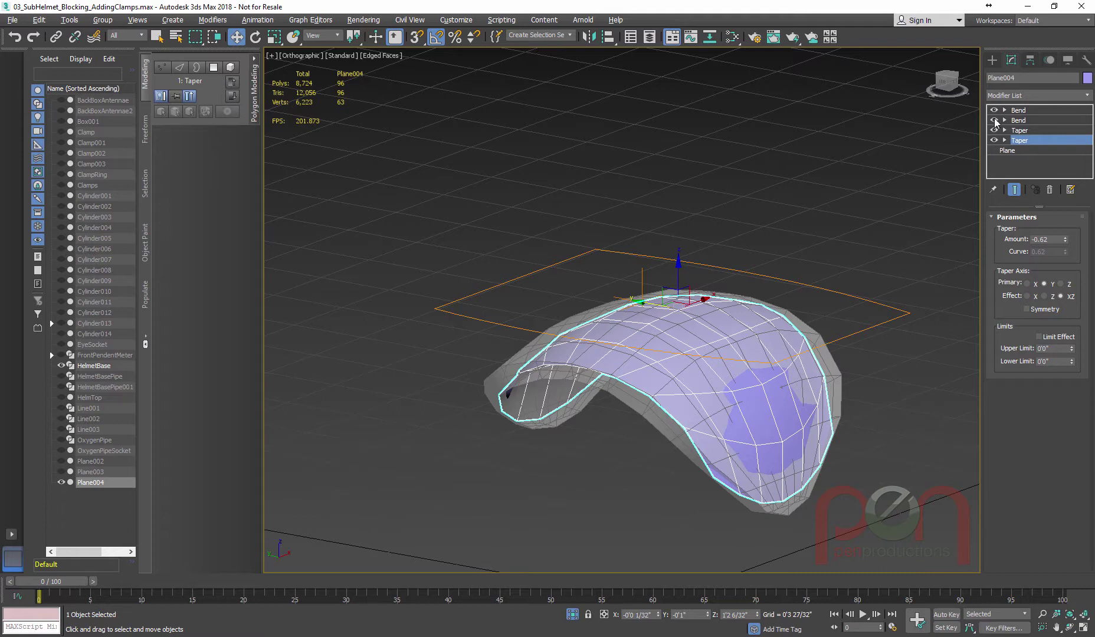
# Step: Raise the bent plane along Z to about 1'2 27/32" with the top Bend active
pyautogui.click(1018, 111)
pyautogui.keyDown('alt'); pyautogui.moveTo(691, 350); pyautogui.dragTo(718, 341, button='middle'); pyautogui.keyUp('alt')
pyautogui.moveTo(682, 274)
pyautogui.mouseDown()
pyautogui.moveTo(681, 251)
pyautogui.moveTo(682, 260)
pyautogui.mouseUp()
pyautogui.keyDown('alt'); pyautogui.moveTo(707, 268); pyautogui.dragTo(639, 243, button='middle'); pyautogui.keyUp('alt')
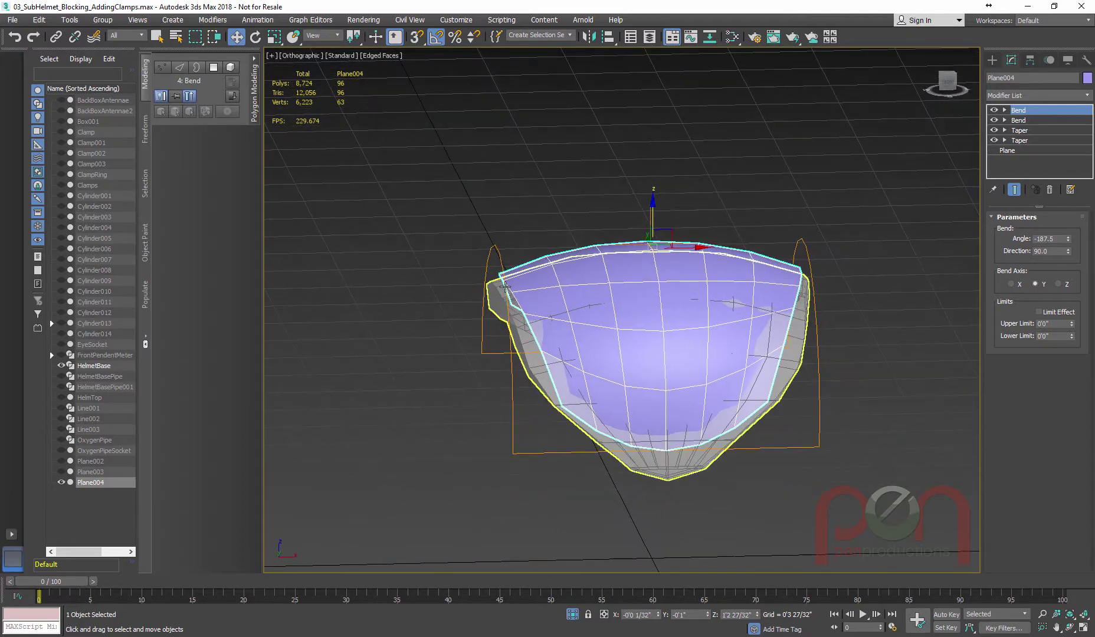
# Step: Exit isolation to show the full helmet and lower the plane along Z to about 1'2 19/32"
pyautogui.click(572, 616)
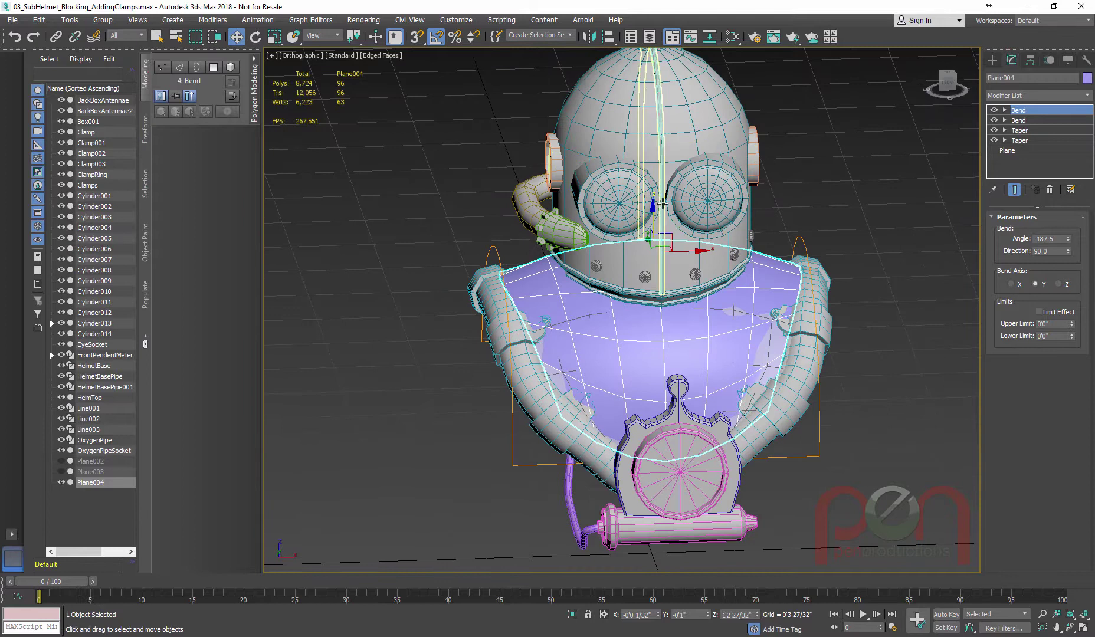
pyautogui.moveTo(657, 210); pyautogui.dragTo(656, 219)
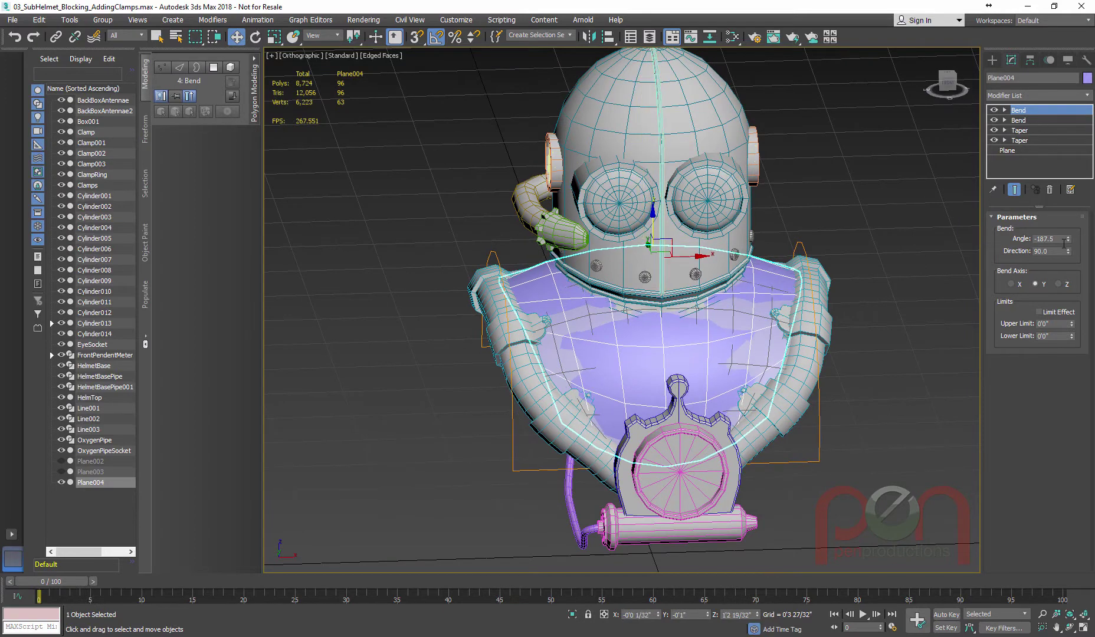
# Step: Set the X-axis Bend's angle to about 55.5
pyautogui.click(1050, 120)
pyautogui.moveTo(1069, 241); pyautogui.dragTo(1070, 229)
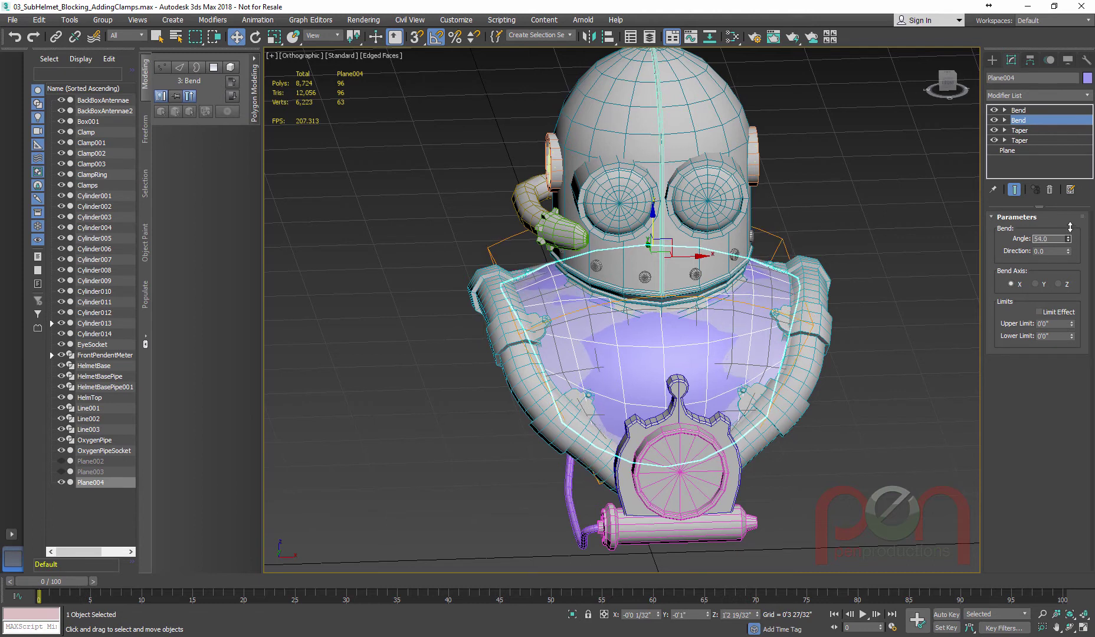
pyautogui.keyDown('alt'); pyautogui.moveTo(623, 263); pyautogui.dragTo(663, 217, button='middle'); pyautogui.keyUp('alt')
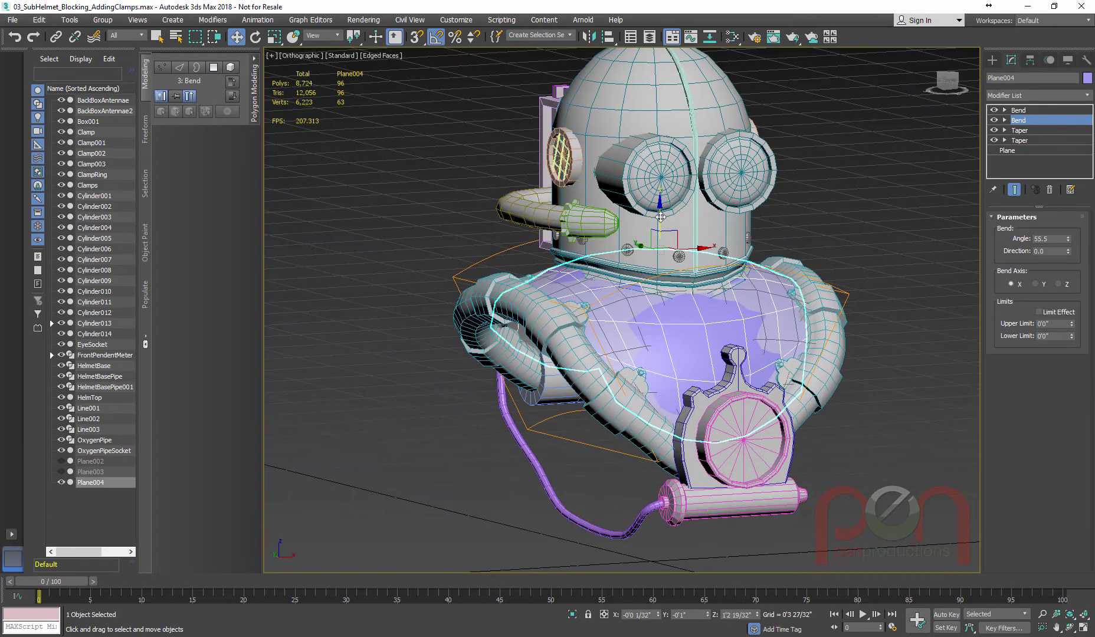
# Step: Raise the plane along Z to about 1'3" and set the base plane's width to about 1'3 23/32"
pyautogui.moveTo(662, 223); pyautogui.dragTo(663, 211)
pyautogui.keyDown('alt'); pyautogui.moveTo(673, 266); pyautogui.dragTo(621, 303, button='middle'); pyautogui.keyUp('alt')
pyautogui.click(1030, 151)
pyautogui.moveTo(1074, 244); pyautogui.dragTo(1077, 239)
pyautogui.keyDown('alt'); pyautogui.moveTo(661, 331); pyautogui.dragTo(696, 316, button='middle'); pyautogui.keyUp('alt')
# Step: Isolate the plane and add a Volume Select modifier directly above the base Plane, set to Vertex selection level
pyautogui.hotkey('alt', 'q')
pyautogui.write('xv')
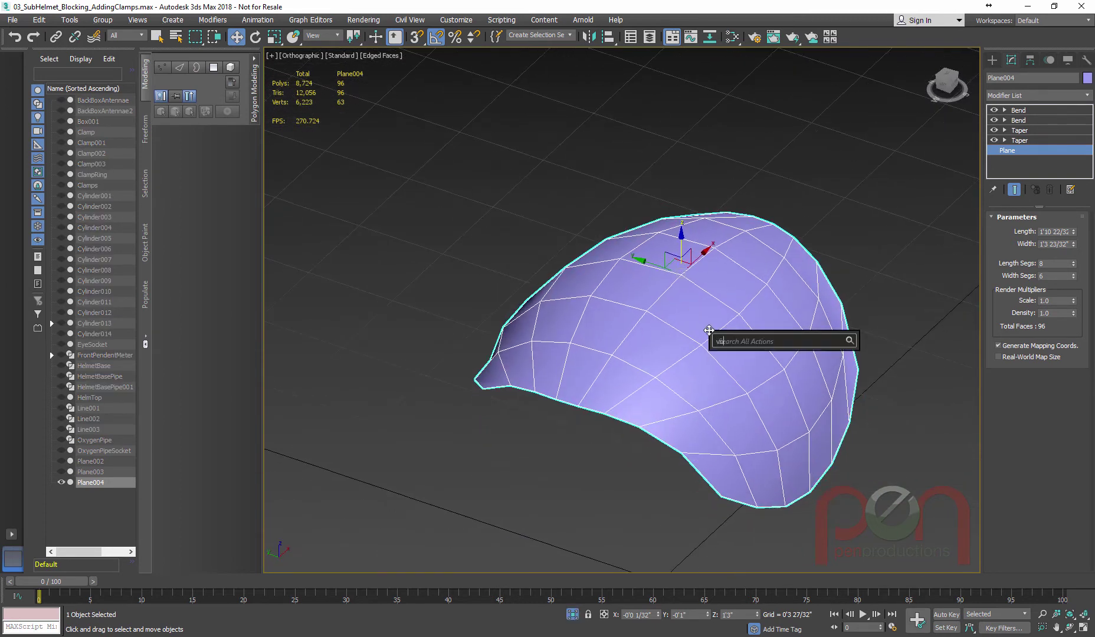
pyautogui.write('ol')
pyautogui.press('Return')
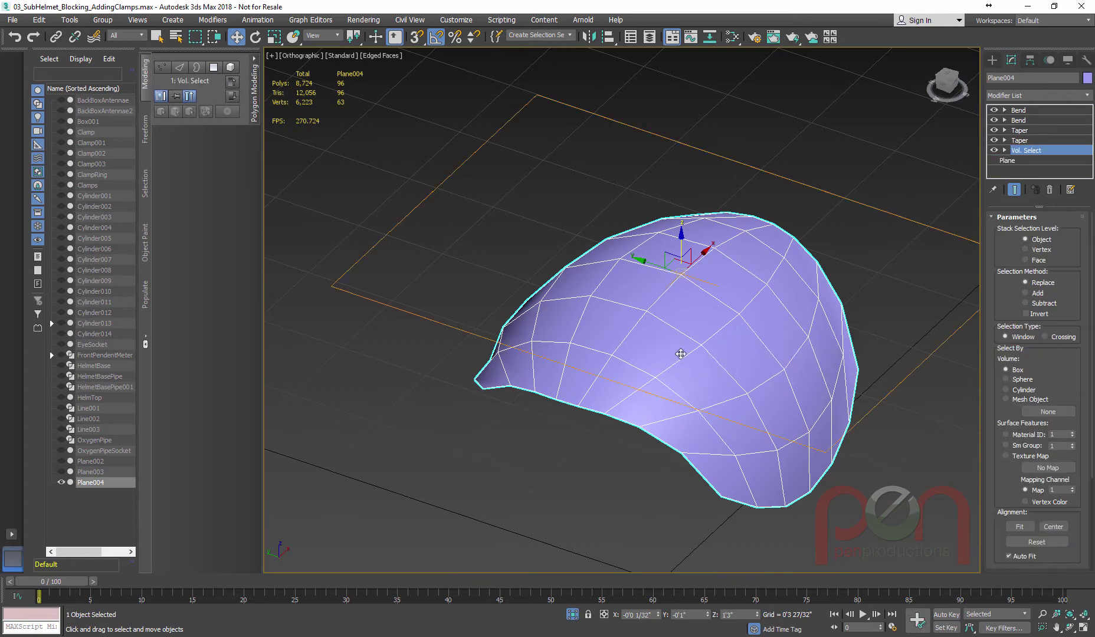
pyautogui.keyDown('alt'); pyautogui.moveTo(897, 411); pyautogui.dragTo(1057, 241, button='middle'); pyautogui.keyUp('alt')
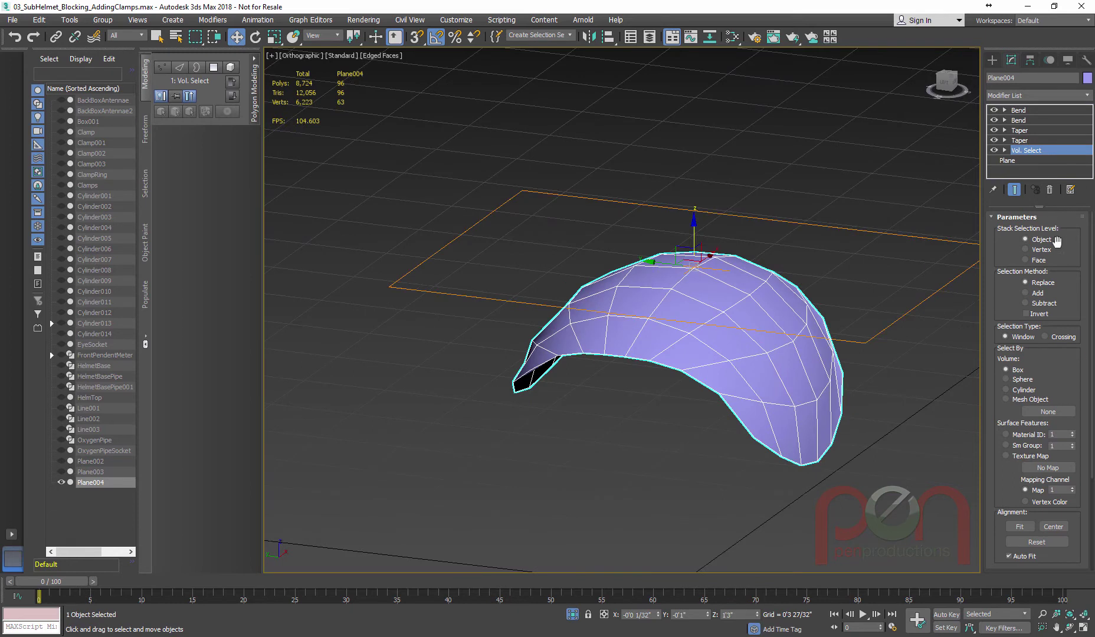
pyautogui.keyDown('alt'); pyautogui.moveTo(812, 343); pyautogui.dragTo(1045, 387, button='middle'); pyautogui.keyUp('alt')
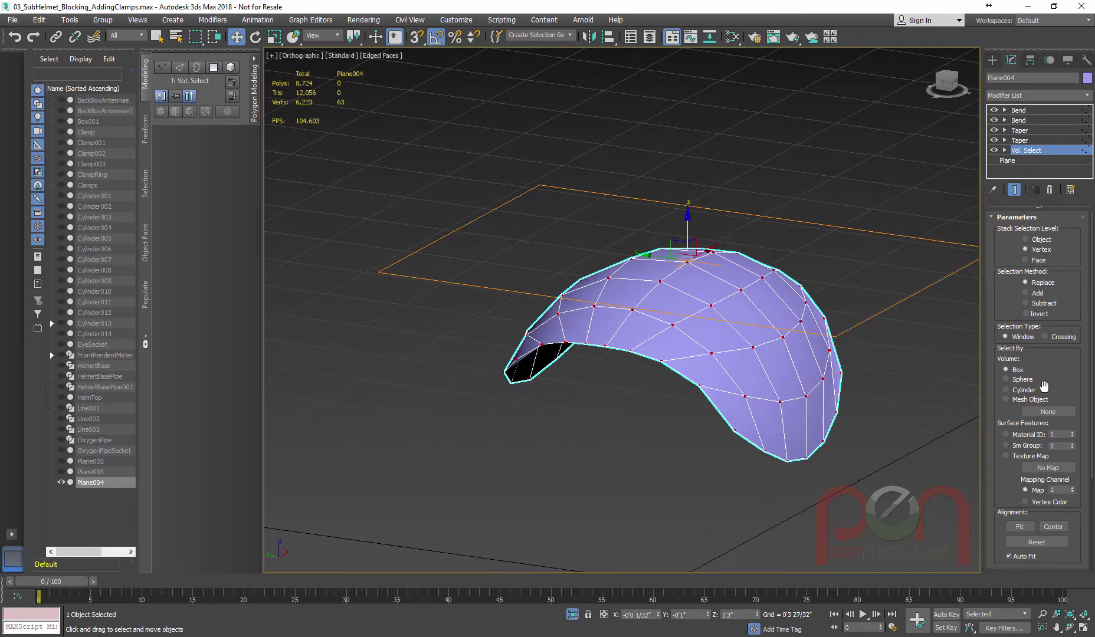
# Step: Delete the Volume Select modifier above the base Plane and add a new Volume Select above the top Bend
pyautogui.keyDown('alt'); pyautogui.moveTo(966, 386); pyautogui.dragTo(759, 326, button='middle'); pyautogui.keyUp('alt')
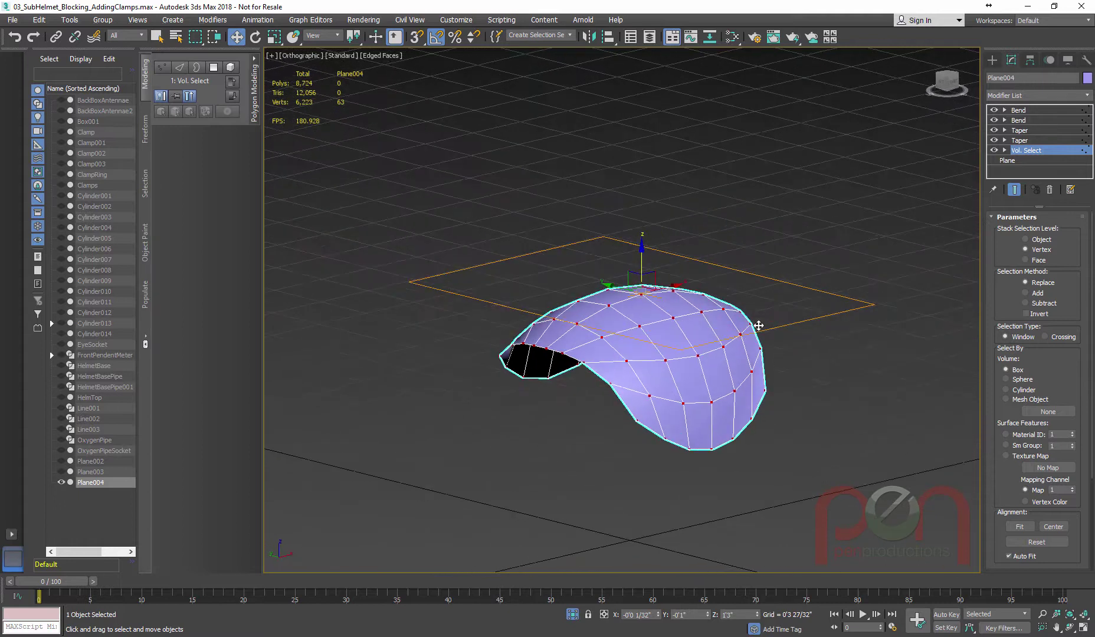
pyautogui.rightClick(1028, 155)
pyautogui.click(992, 170)
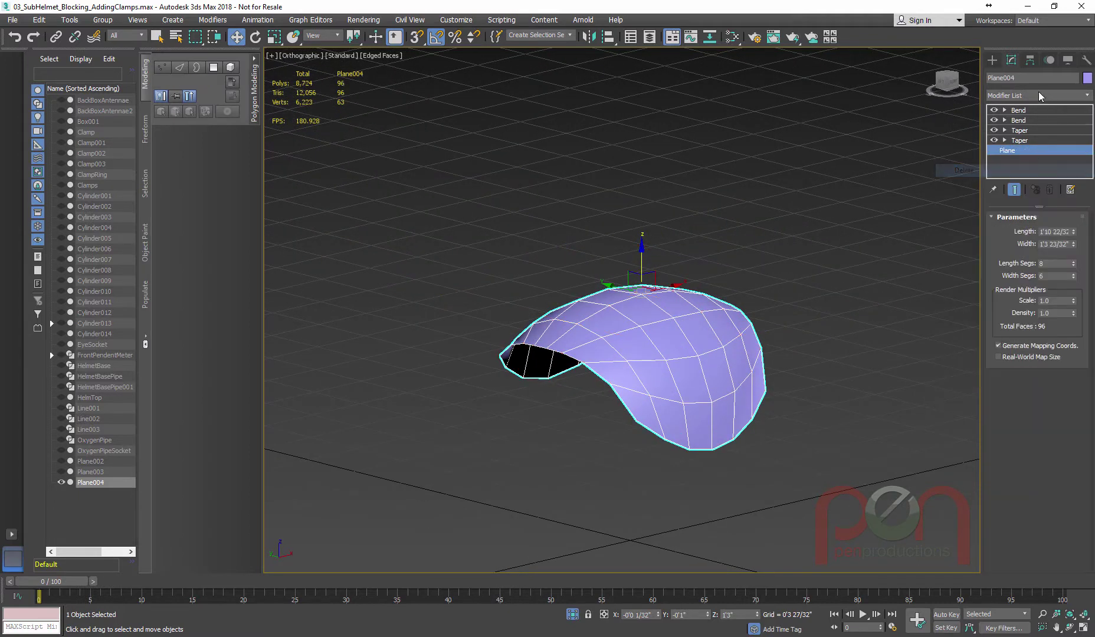
pyautogui.click(1027, 109)
pyautogui.keyDown('alt'); pyautogui.moveTo(702, 304); pyautogui.dragTo(703, 303, button='middle'); pyautogui.keyUp('alt')
pyautogui.write('x')
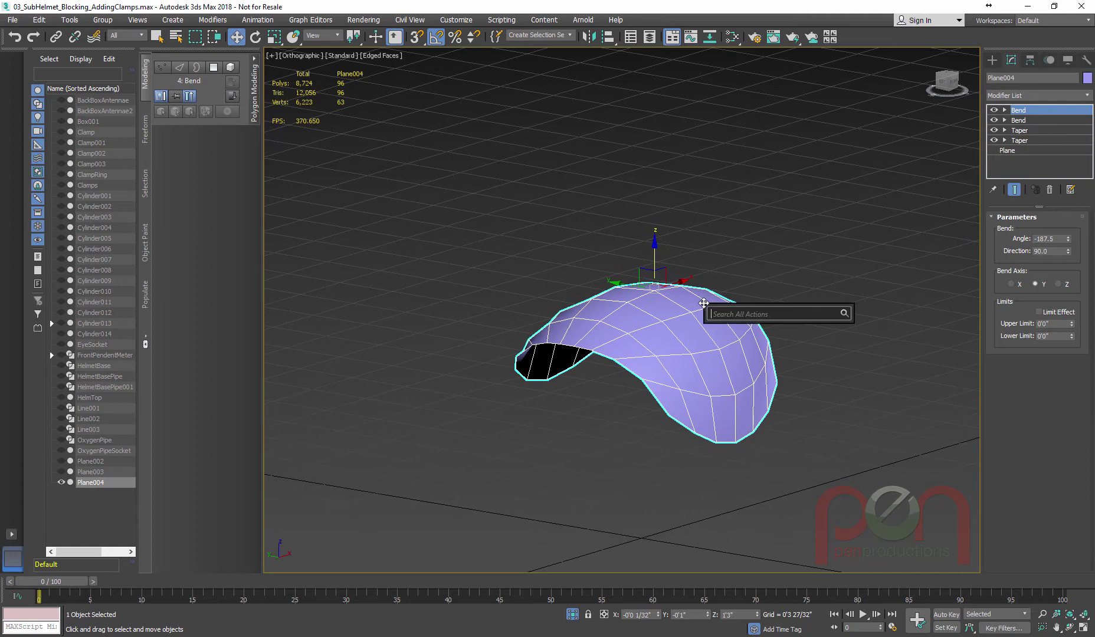
pyautogui.write('vol')
pyautogui.press('Return')
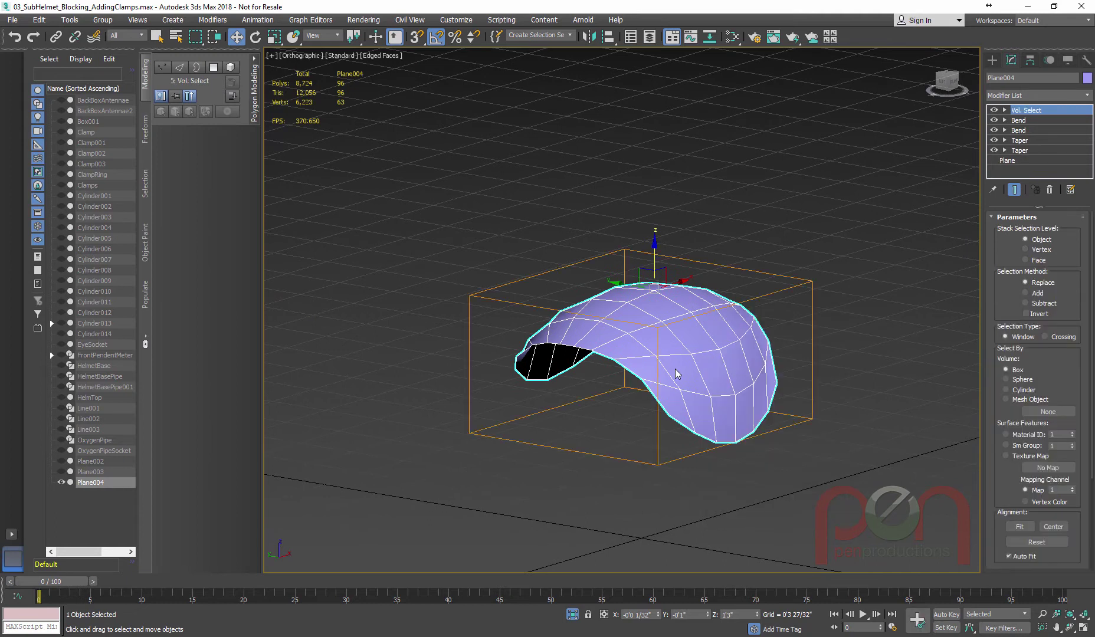
# Step: Set the Volume Select to Vertex level and raise its box gizmo until only the shape's top vertices are selected
pyautogui.moveTo(667, 382); pyautogui.dragTo(664, 400, button='middle')
pyautogui.press('1')
pyautogui.moveTo(639, 335); pyautogui.dragTo(639, 204)
pyautogui.moveTo(707, 337); pyautogui.dragTo(715, 371, button='middle')
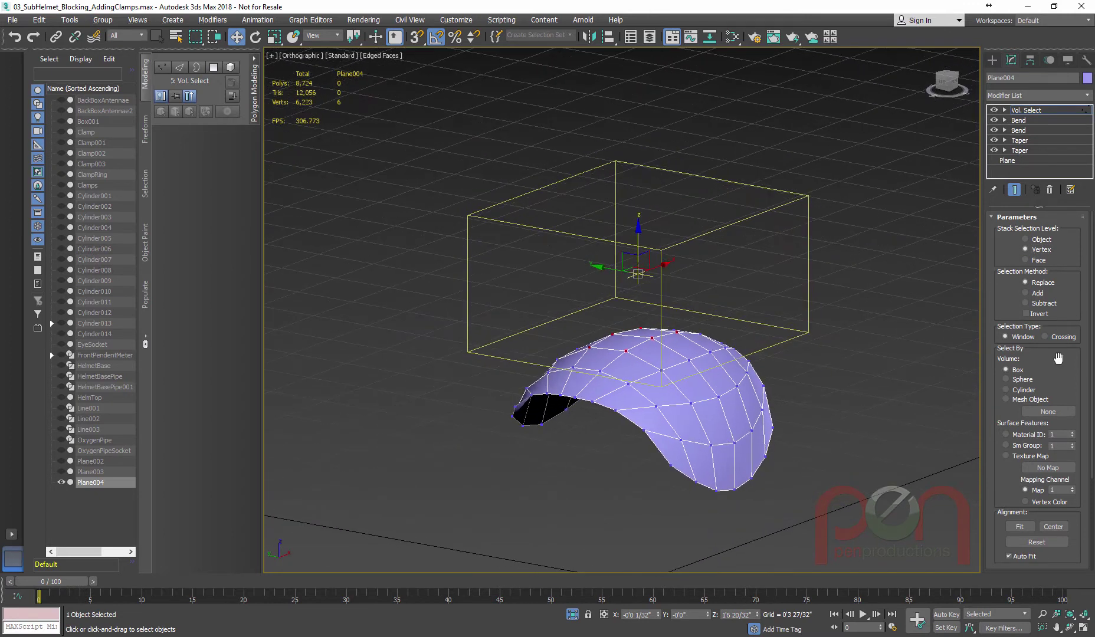
# Step: Enable soft selection on the Volume Select and set its falloff to about 3.8
pyautogui.moveTo(1001, 485); pyautogui.dragTo(1014, 366)
pyautogui.click(999, 462)
pyautogui.moveTo(1067, 478); pyautogui.dragTo(1062, 526)
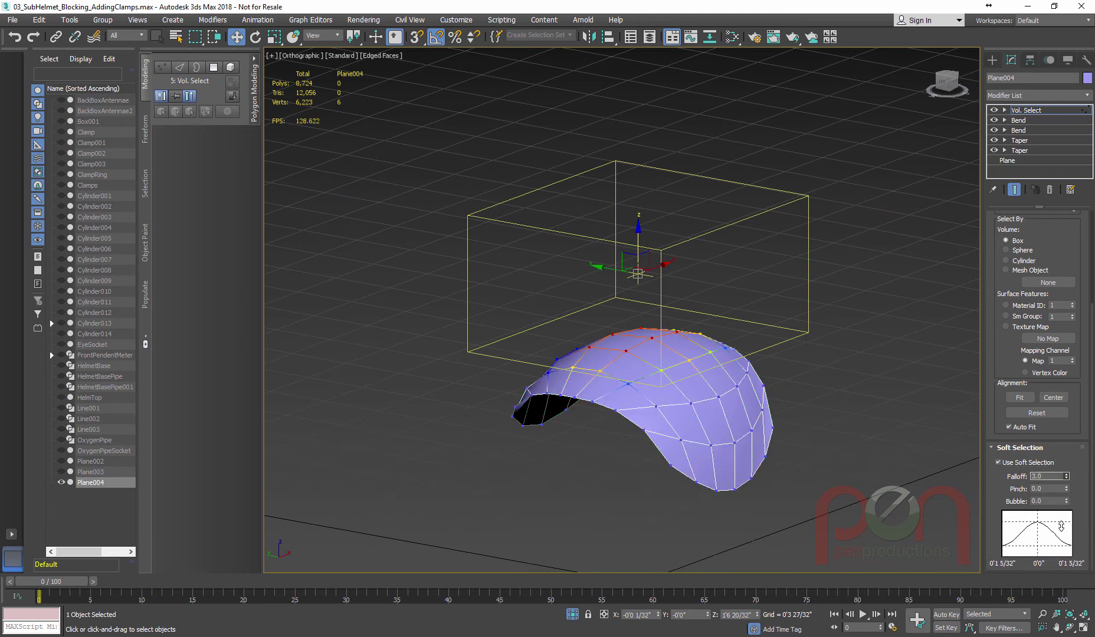
pyautogui.keyDown('alt'); pyautogui.moveTo(790, 369); pyautogui.dragTo(763, 373, button='middle'); pyautogui.keyUp('alt')
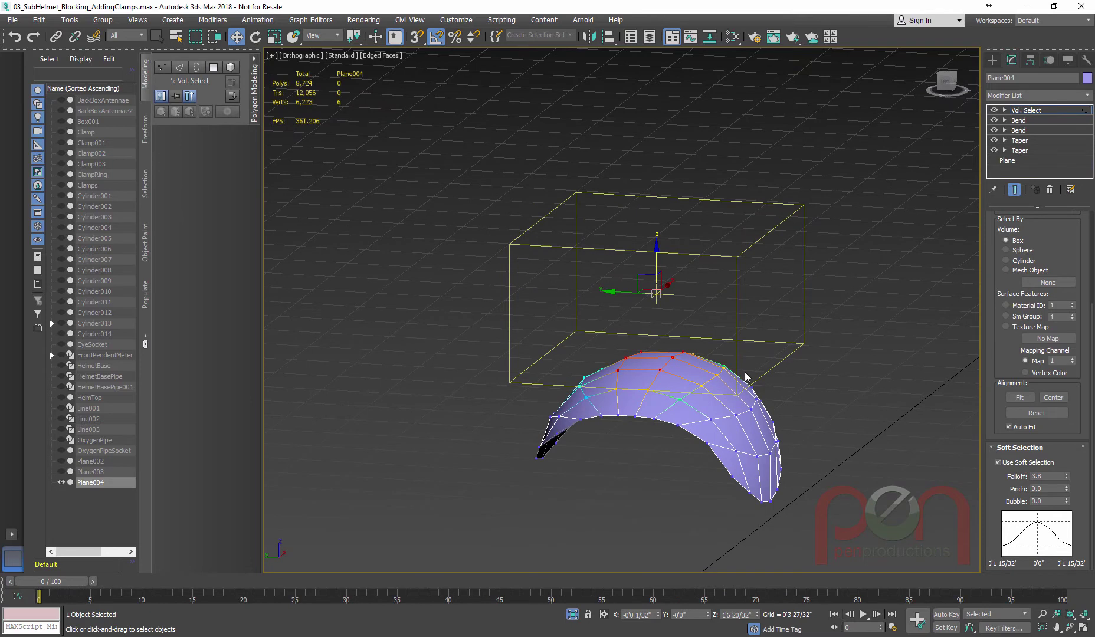
# Step: Add an XForm modifier above the Volume Select and scale its gizmo down to flatten the soft-selected top
pyautogui.write('xxform')
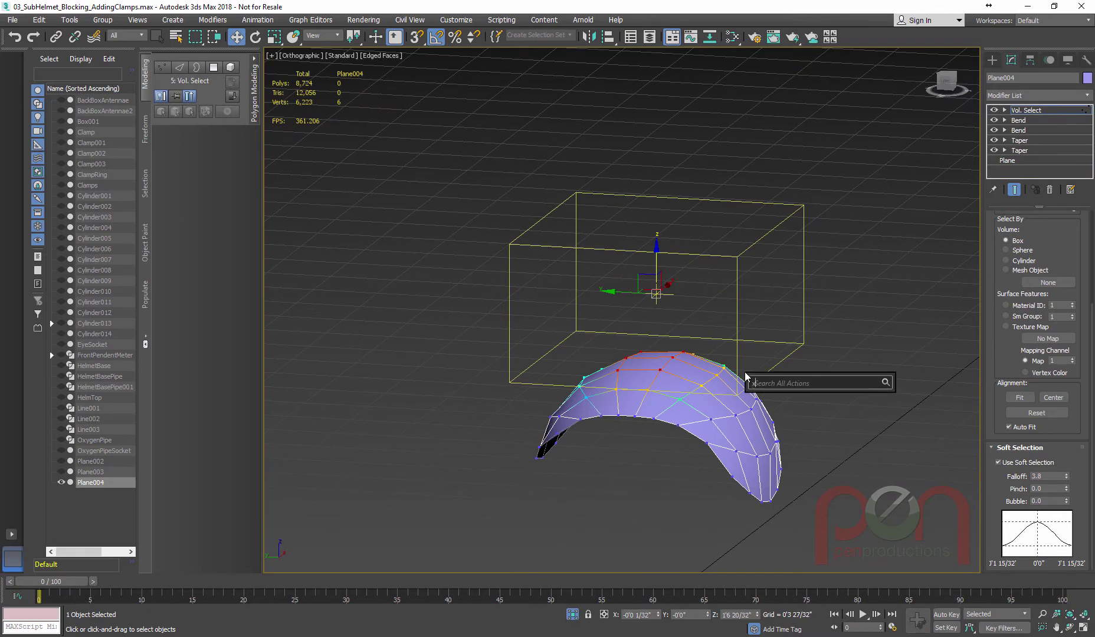
pyautogui.press('Return')
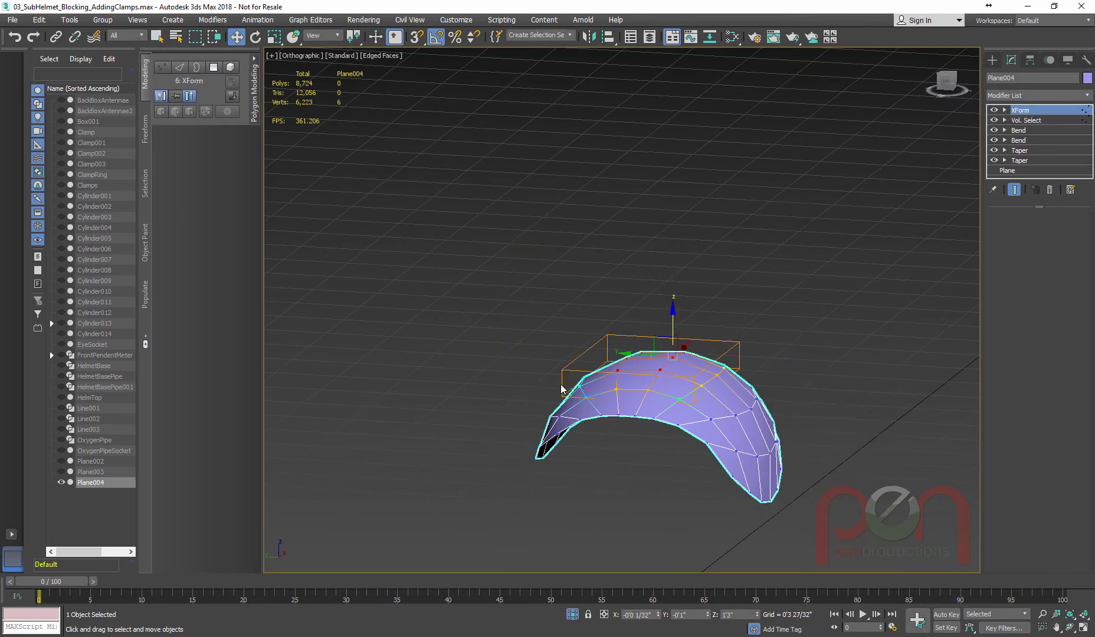
pyautogui.moveTo(650, 398); pyautogui.dragTo(664, 390, button='middle')
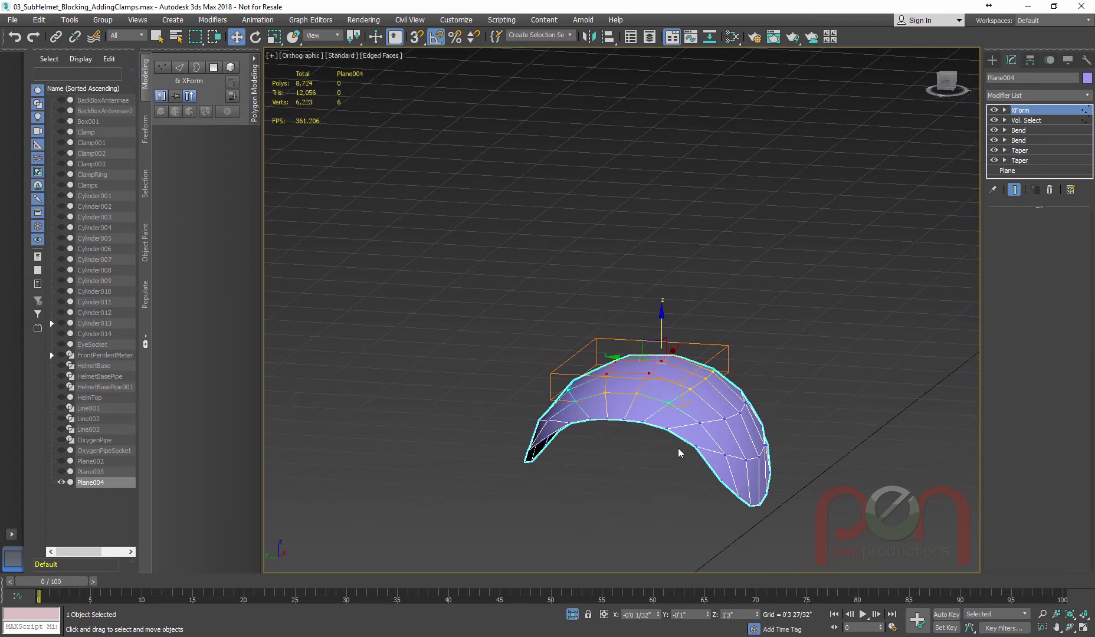
pyautogui.press('r')
pyautogui.press('1')
pyautogui.moveTo(641, 326); pyautogui.dragTo(677, 508)
pyautogui.keyDown('alt'); pyautogui.moveTo(714, 407); pyautogui.dragTo(827, 305, button='middle'); pyautogui.keyUp('alt')
# Step: Set the base Plane's length segments to 13 and its width segments to 8
pyautogui.click(1027, 171)
pyautogui.keyDown('alt'); pyautogui.moveTo(731, 354); pyautogui.dragTo(713, 360, button='middle'); pyautogui.keyUp('alt')
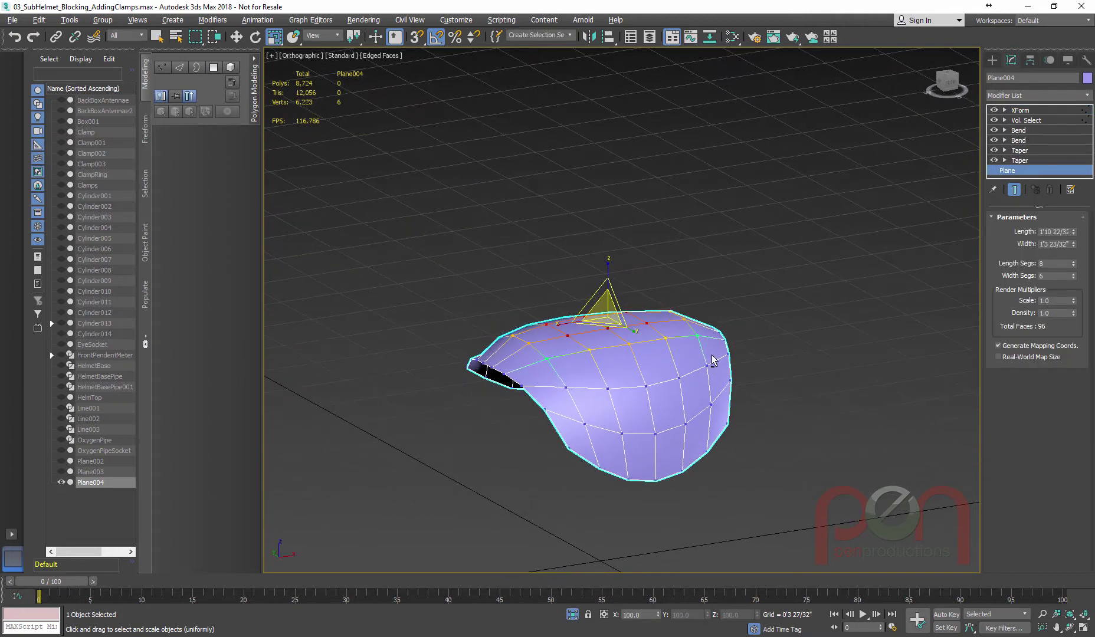
pyautogui.click(1074, 262)
pyautogui.click(1075, 262)
pyautogui.click(1074, 262)
pyautogui.click(1074, 262)
pyautogui.click(1074, 262)
pyautogui.keyDown('alt'); pyautogui.moveTo(812, 357); pyautogui.dragTo(779, 312, button='middle'); pyautogui.keyUp('alt')
pyautogui.click(1075, 274)
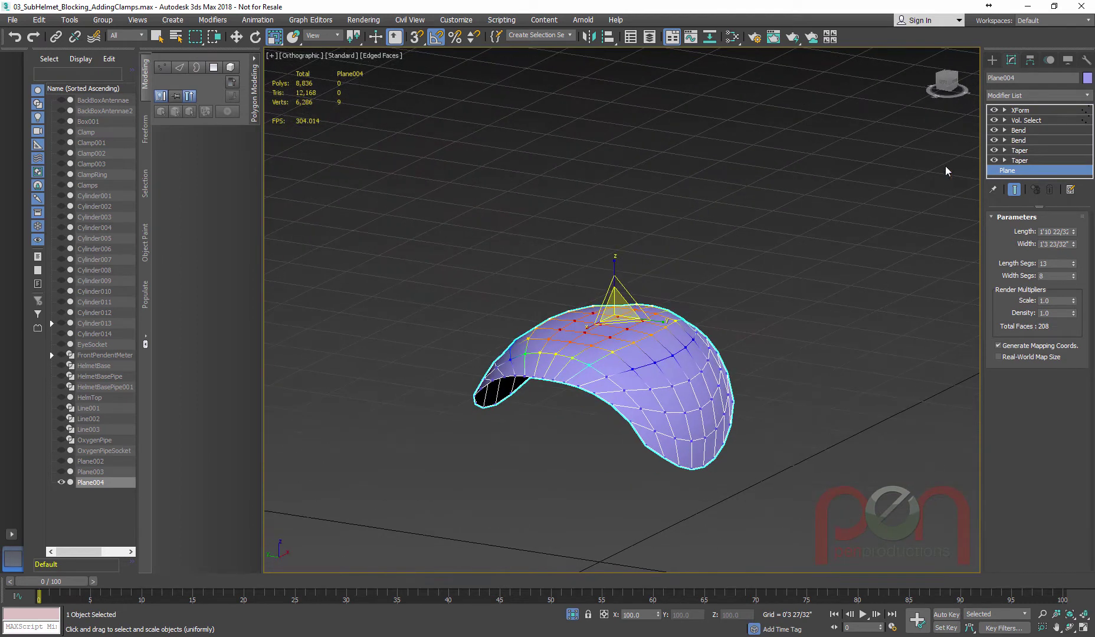
# Step: Exit isolation to show the full helmet and add a Shell modifier above the plane's XForm
pyautogui.click(574, 616)
pyautogui.moveTo(711, 313)
pyautogui.keyDown('alt'); pyautogui.mouseDown(button='middle')
pyautogui.moveTo(667, 371)
pyautogui.moveTo(720, 344)
pyautogui.moveTo(645, 337)
pyautogui.moveTo(706, 322)
pyautogui.mouseUp(button='middle'); pyautogui.keyUp('alt')
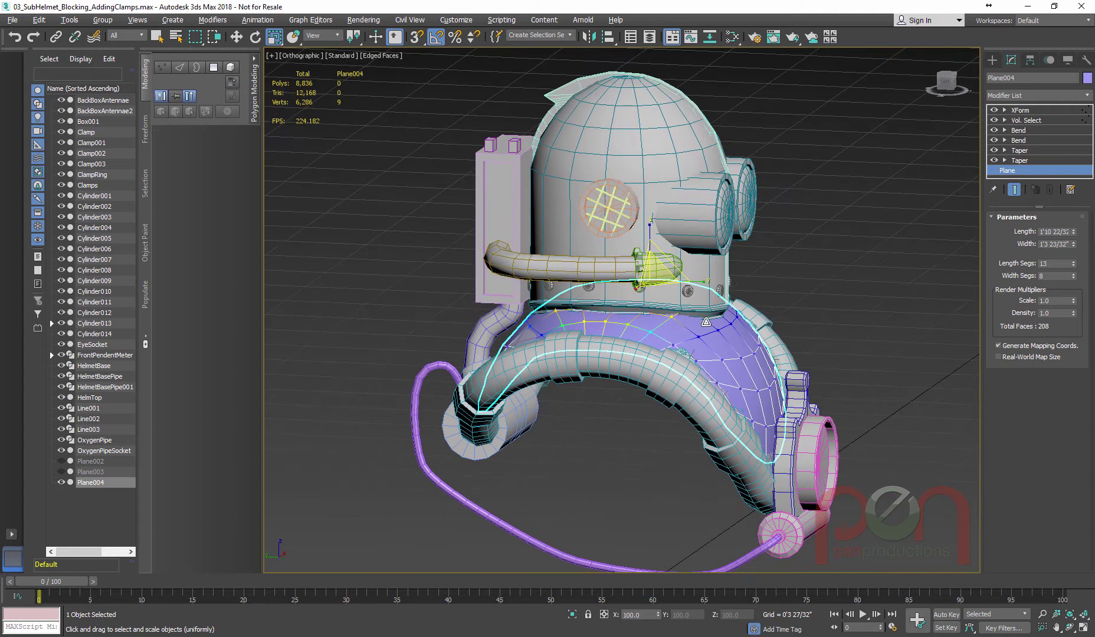
pyautogui.click(1040, 111)
pyautogui.keyDown('alt'); pyautogui.moveTo(677, 375); pyautogui.dragTo(663, 392, button='middle'); pyautogui.keyUp('alt')
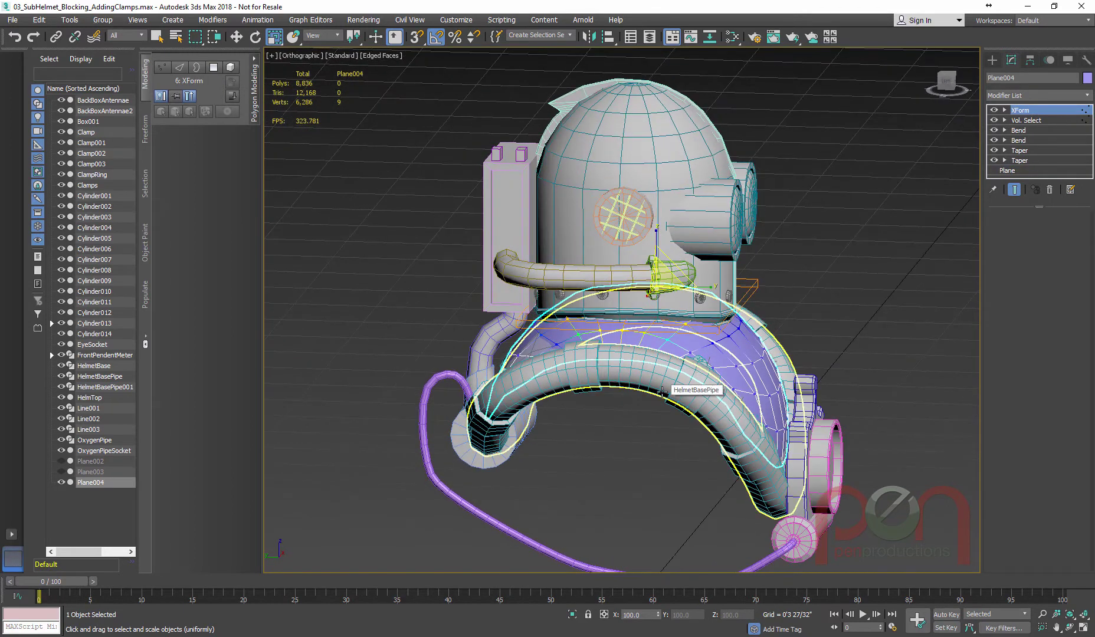
pyautogui.write('xshell')
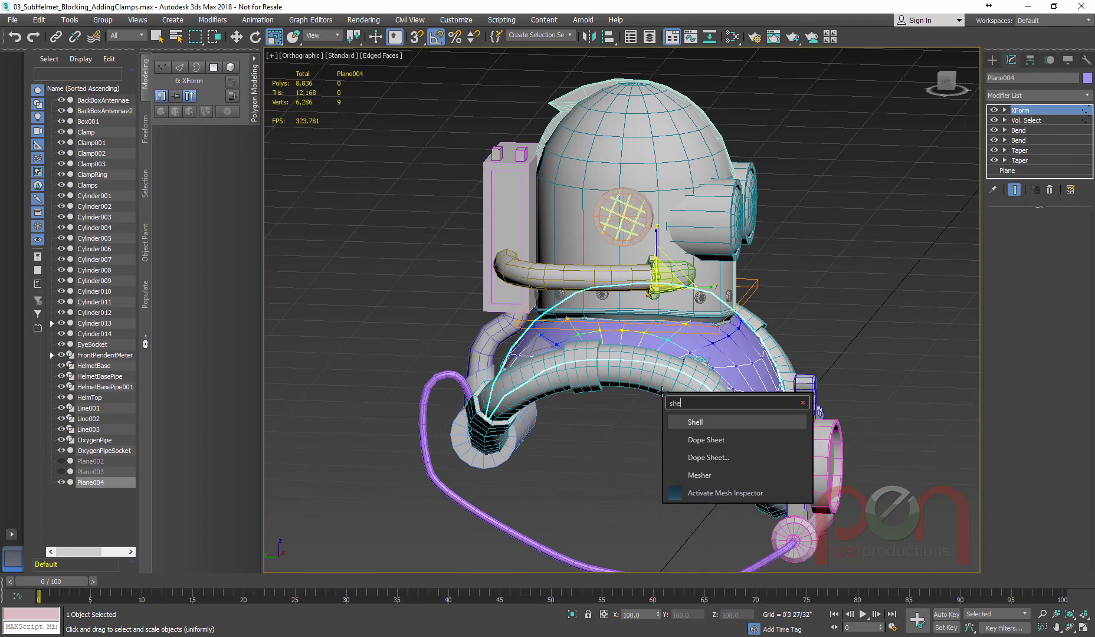
pyautogui.press('Return')
# Step: Set the Shell's outer amount to 0'0" and its inner amount to about 0'0 17/32"
pyautogui.keyDown('alt'); pyautogui.moveTo(662, 392); pyautogui.dragTo(627, 338, button='middle'); pyautogui.keyUp('alt')
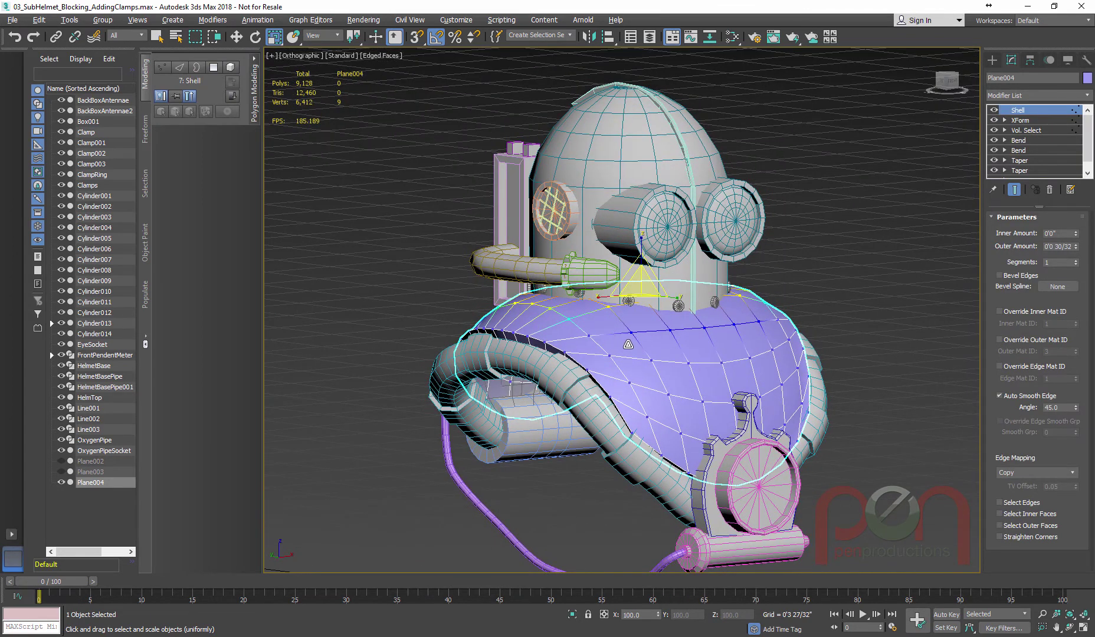
pyautogui.rightClick(1076, 247)
pyautogui.moveTo(1077, 237); pyautogui.dragTo(1085, 212)
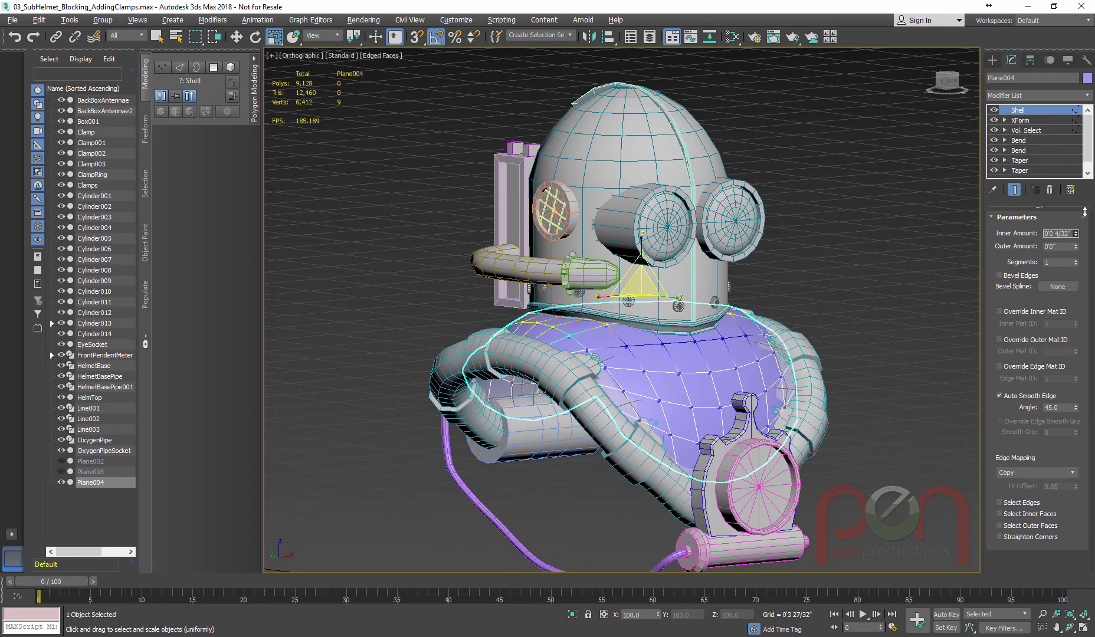
pyautogui.keyDown('alt'); pyautogui.moveTo(608, 377); pyautogui.dragTo(645, 348, button='middle'); pyautogui.keyUp('alt')
# Step: Isolate the plane and set the Shell's inner amount to about 0'0 24/32"
pyautogui.hotkey('alt', 'q')
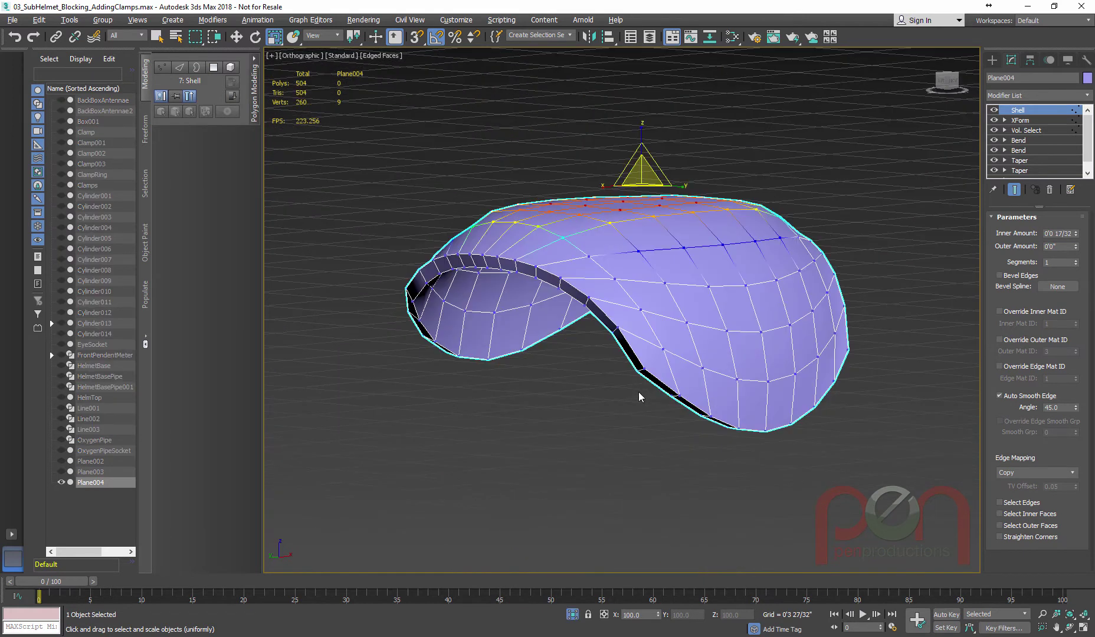
pyautogui.keyDown('alt'); pyautogui.moveTo(641, 397); pyautogui.dragTo(682, 344, button='middle'); pyautogui.keyUp('alt')
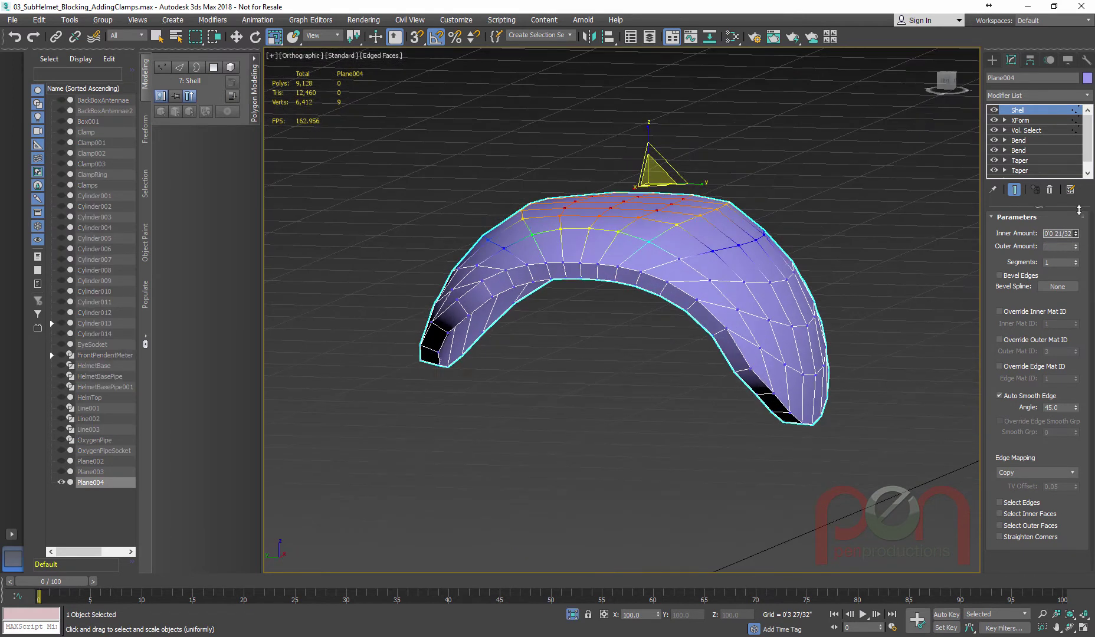
pyautogui.keyDown('alt'); pyautogui.moveTo(675, 312); pyautogui.dragTo(725, 327, button='middle'); pyautogui.keyUp('alt')
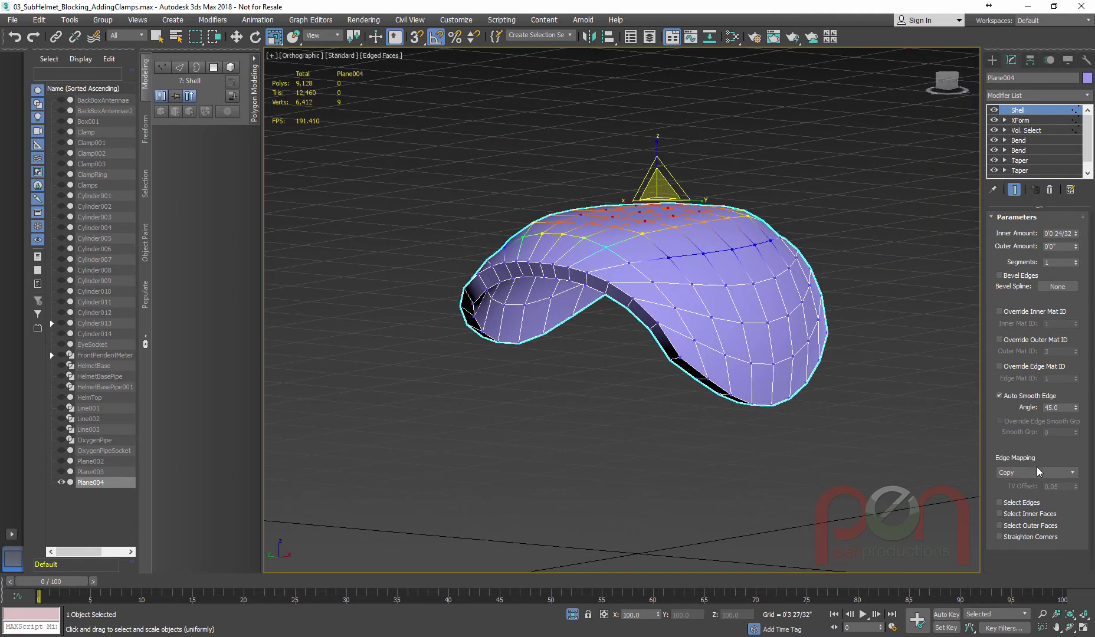
# Step: Examine the shelled base's inner surface, rim thickness and top edge flow from several angles
pyautogui.keyDown('alt'); pyautogui.moveTo(730, 378); pyautogui.dragTo(721, 280, button='middle'); pyautogui.keyUp('alt')
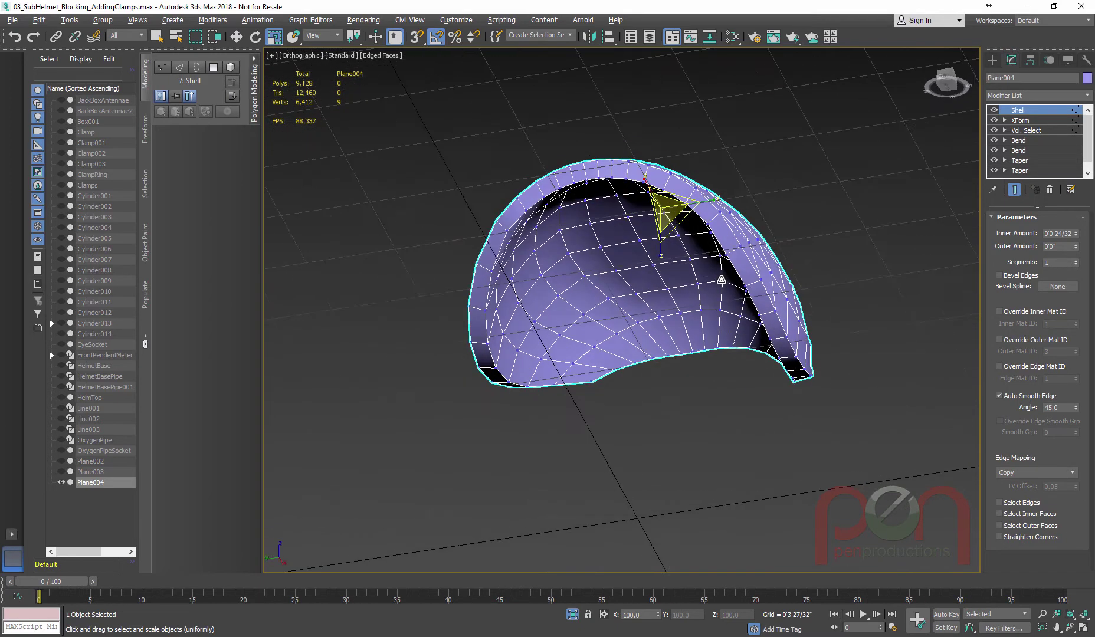
pyautogui.keyDown('alt'); pyautogui.moveTo(731, 331); pyautogui.dragTo(742, 376, button='middle'); pyautogui.keyUp('alt')
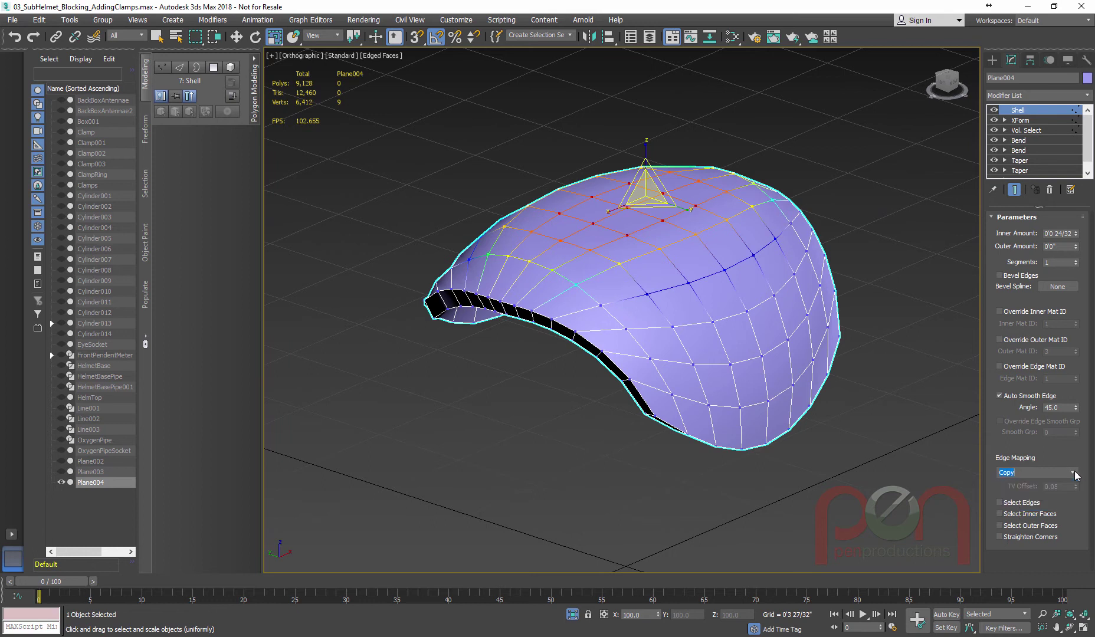
pyautogui.keyDown('alt'); pyautogui.moveTo(693, 350); pyautogui.dragTo(427, 316, button='middle'); pyautogui.keyUp('alt')
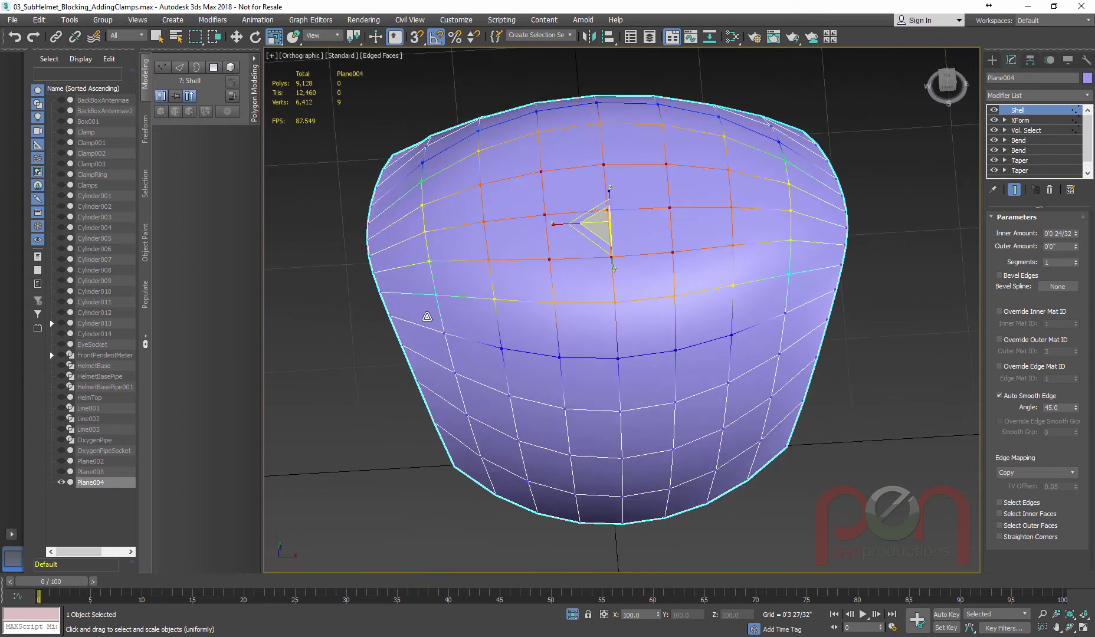
pyautogui.keyDown('alt'); pyautogui.moveTo(447, 354); pyautogui.dragTo(647, 324, button='middle'); pyautogui.keyUp('alt')
pyautogui.keyDown('alt'); pyautogui.moveTo(733, 405); pyautogui.dragTo(622, 387, button='middle'); pyautogui.keyUp('alt')
pyautogui.keyDown('alt'); pyautogui.moveTo(517, 383); pyautogui.dragTo(687, 352, button='middle'); pyautogui.keyUp('alt')
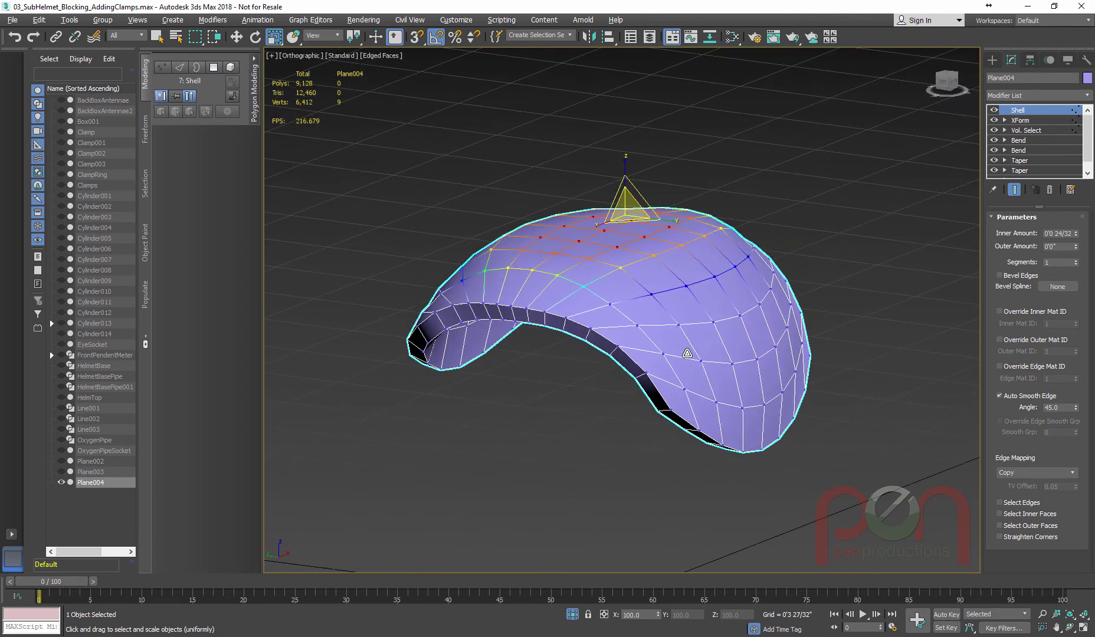